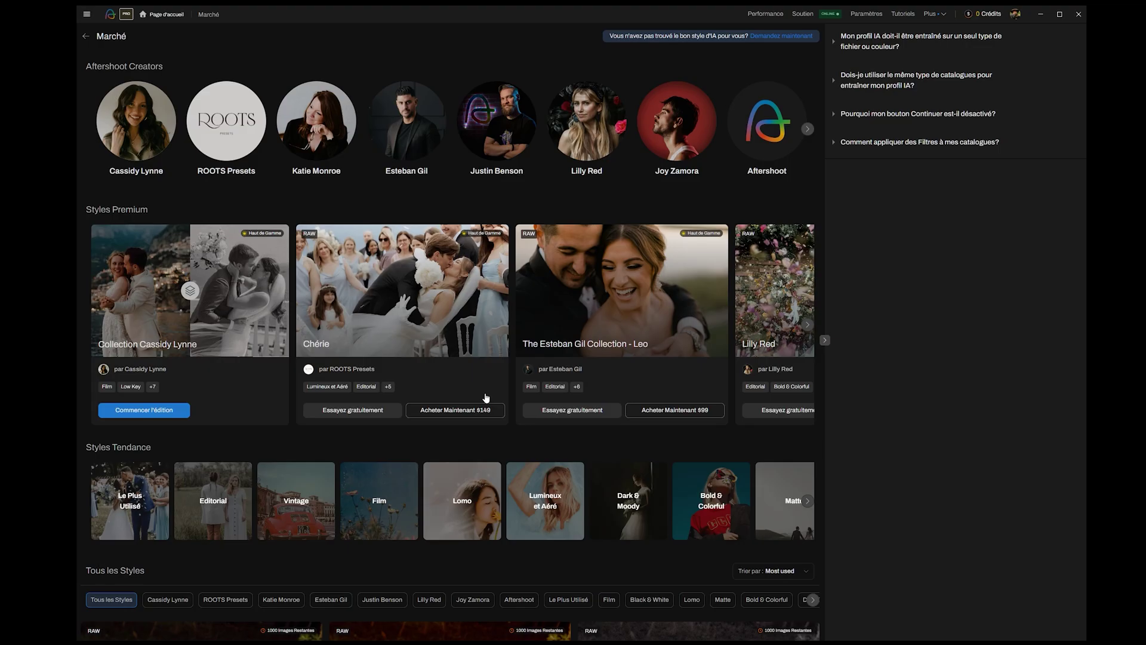
Step: Look over the AI styles offered in the marketplace
scroll(239, 358, down, 5)
scroll(624, 471, up, 5)
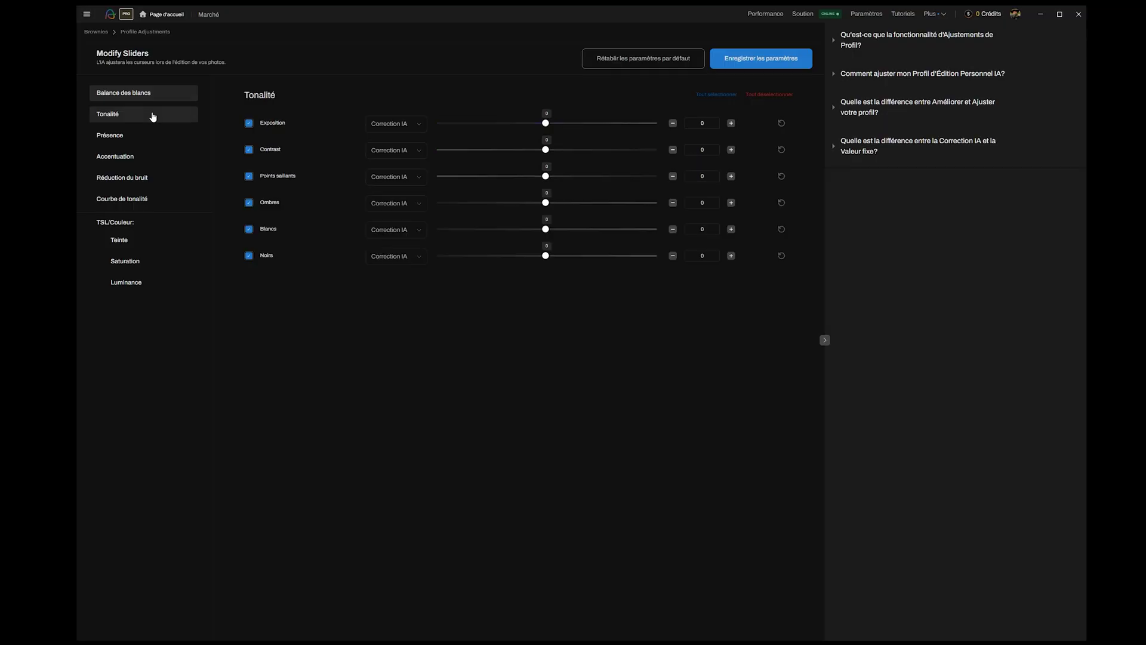
Step: Look through the Présence, Accentuation, Balance des blancs and Tonalité slider groups of the Brownies profile
click(146, 137)
click(143, 161)
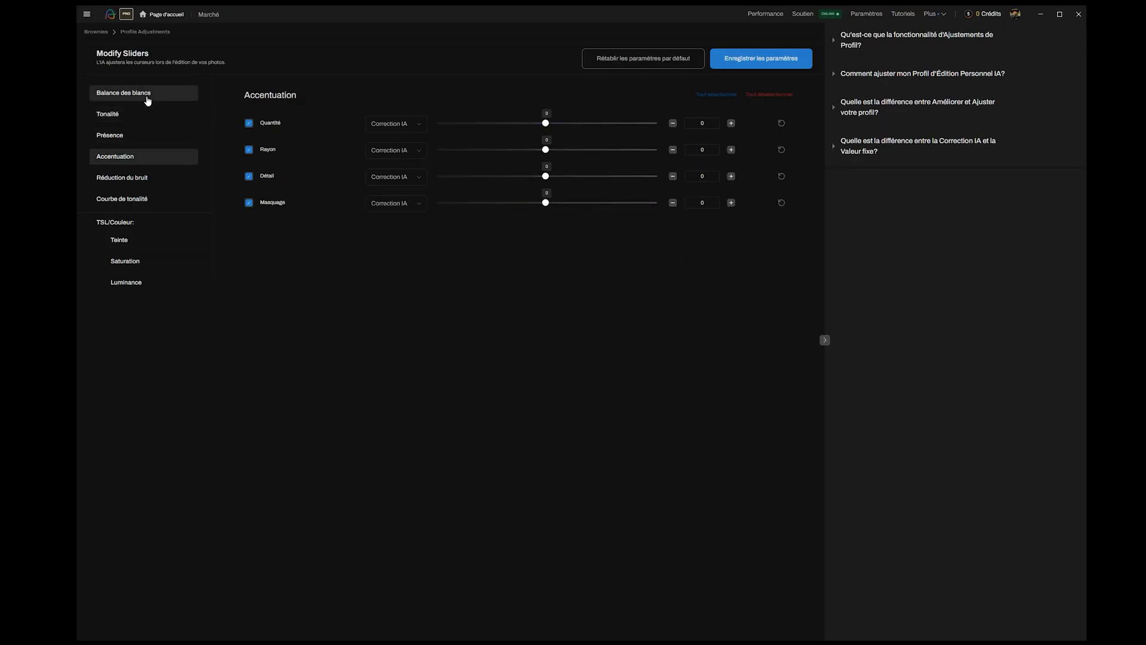
click(147, 96)
click(133, 119)
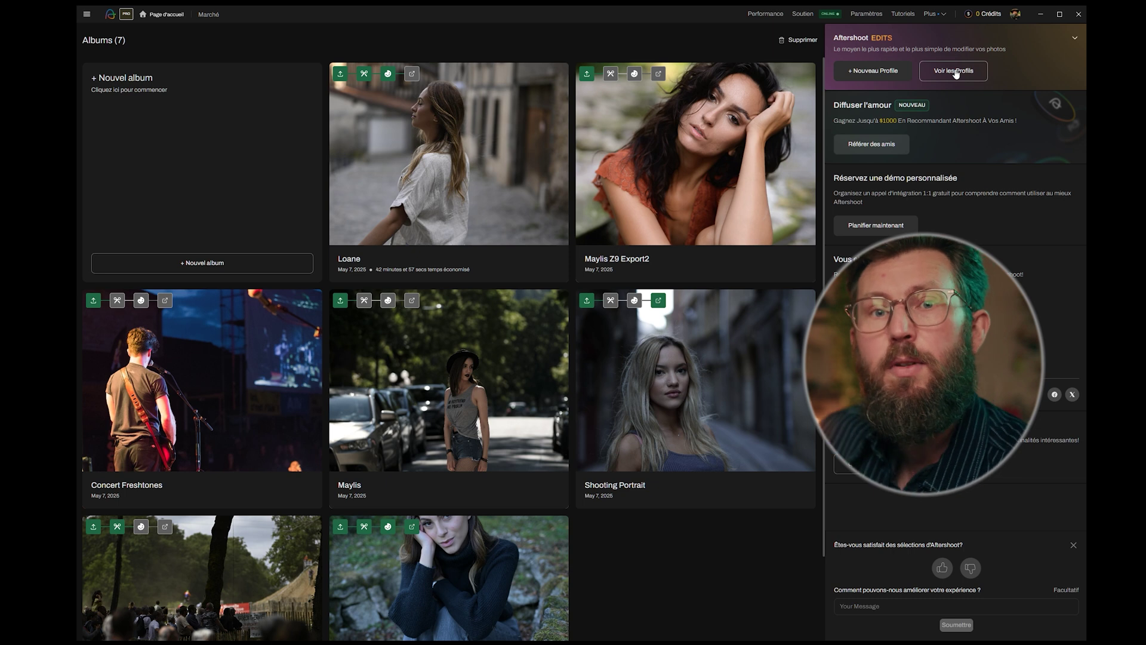
Step: Open the prebuilt AI style marketplace through a new profile, browse its styles and return to the albums
click(889, 72)
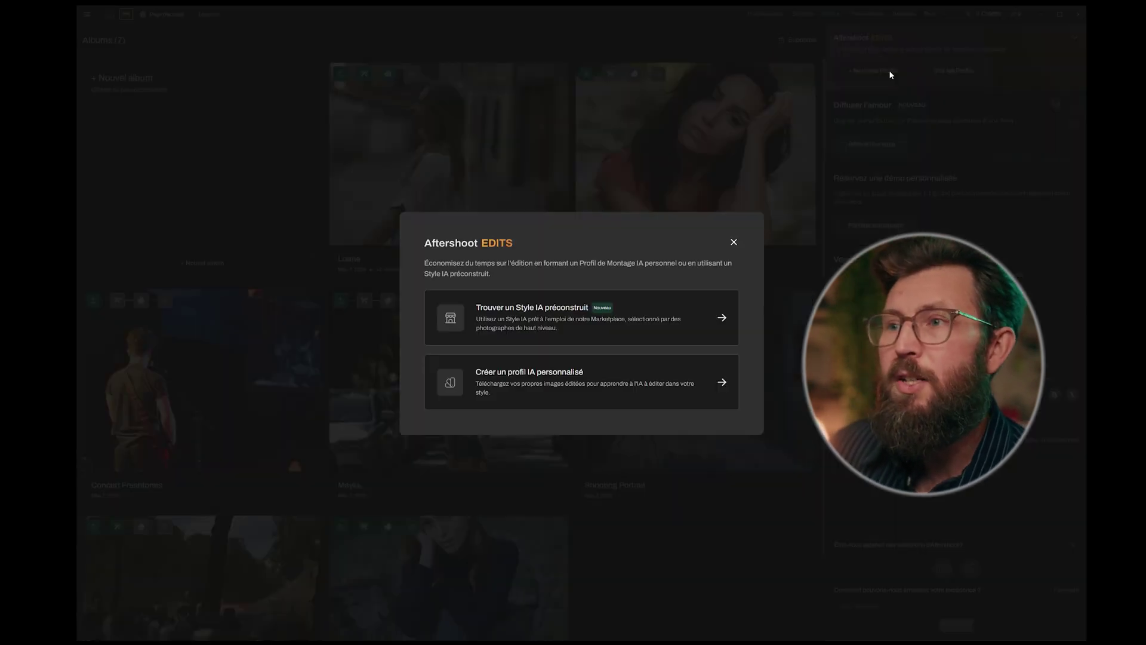
click(669, 329)
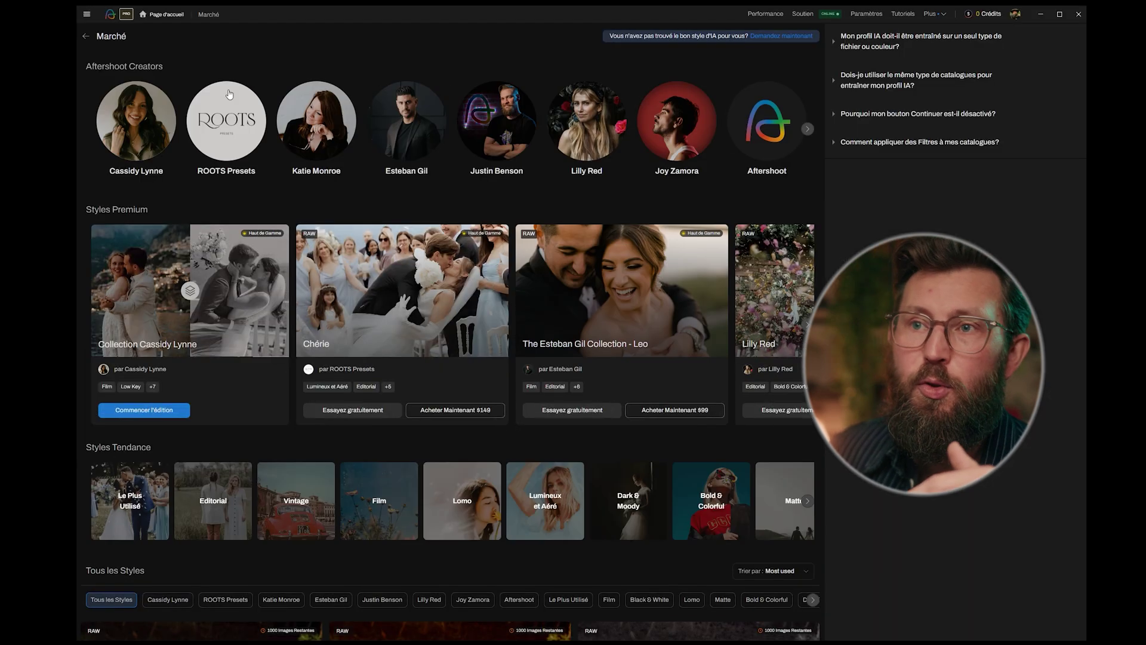
scroll(632, 466, down, 1)
scroll(633, 466, down, 4)
scroll(97, 53, up, 5)
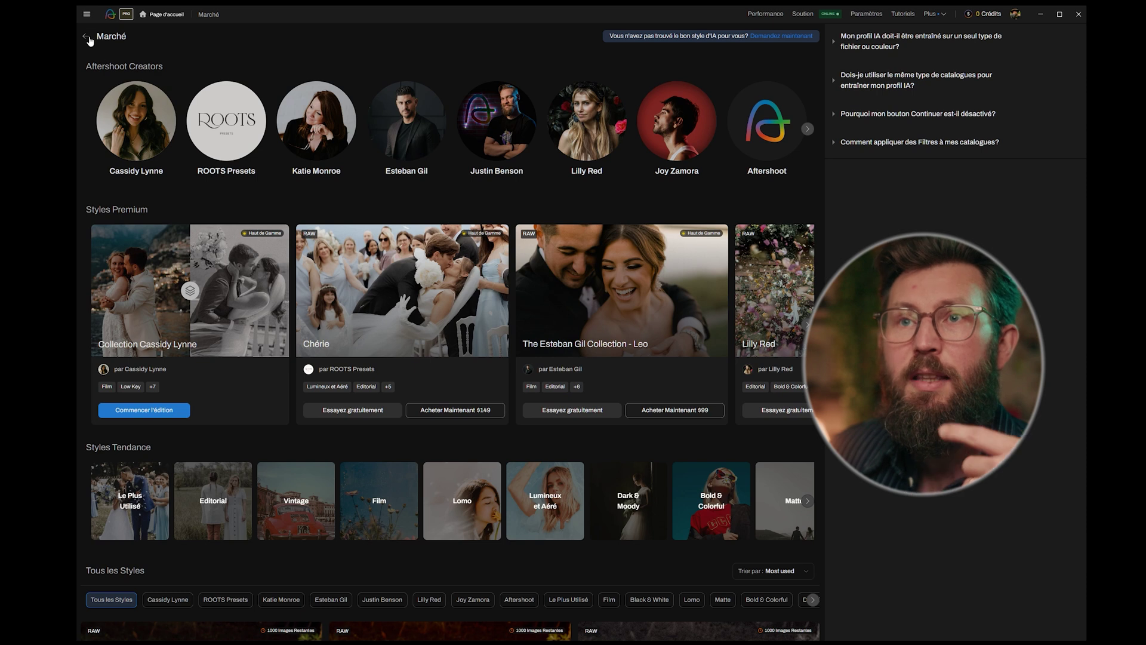
click(87, 37)
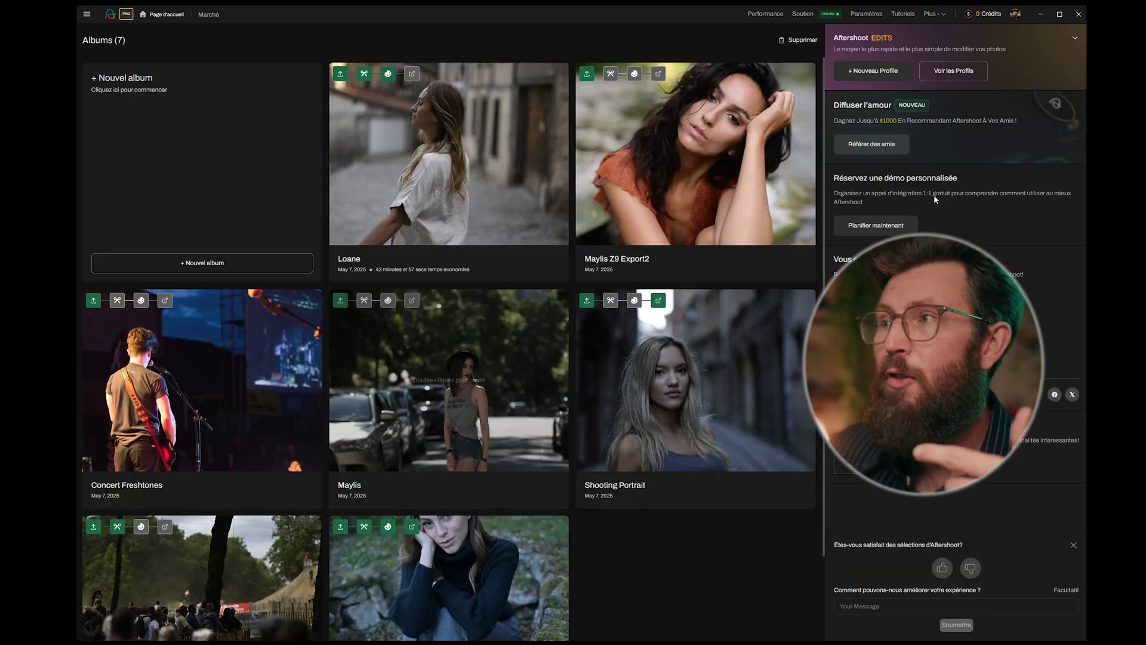
Step: Start a custom AI profile named Portrait for RAW colour images
click(885, 72)
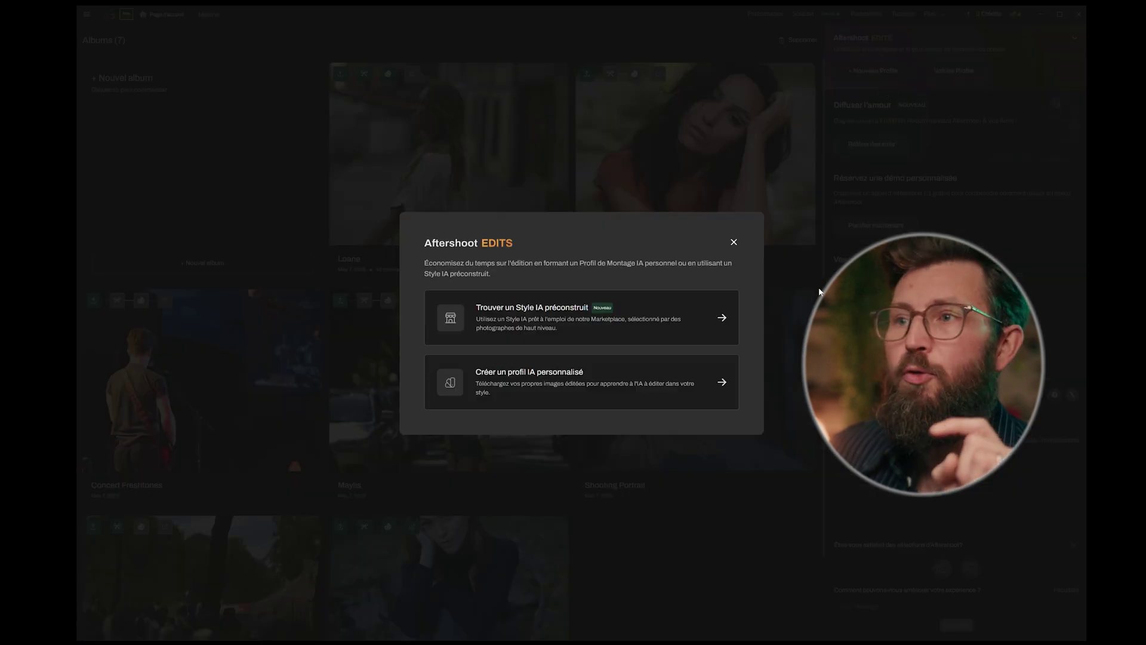
click(672, 396)
text(Portrait)
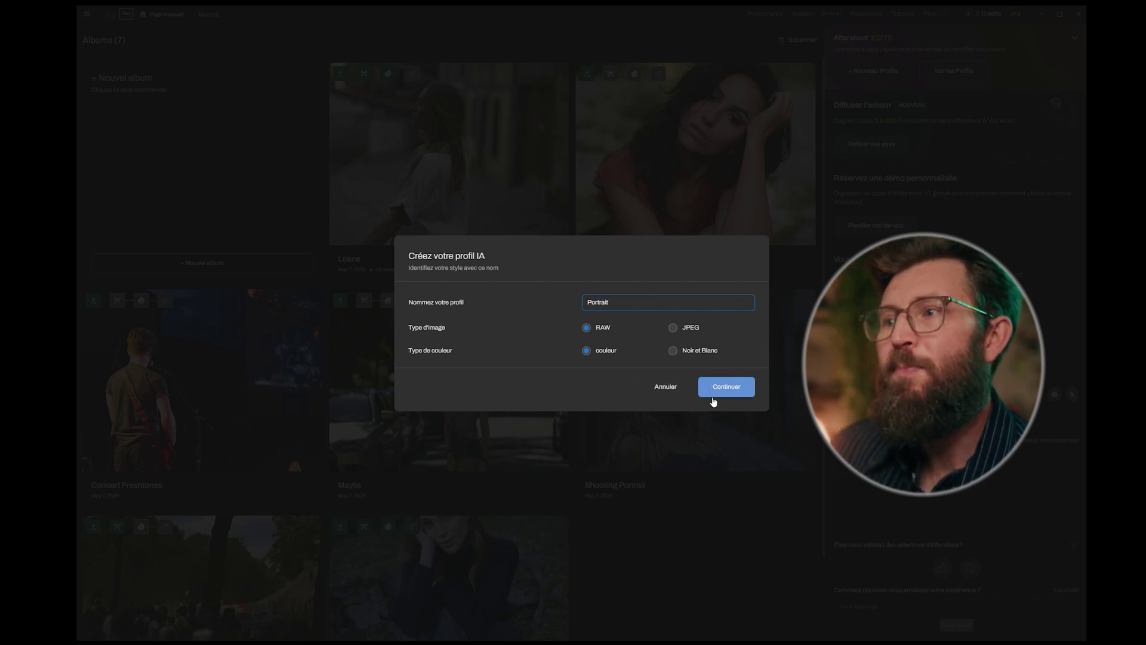
click(719, 389)
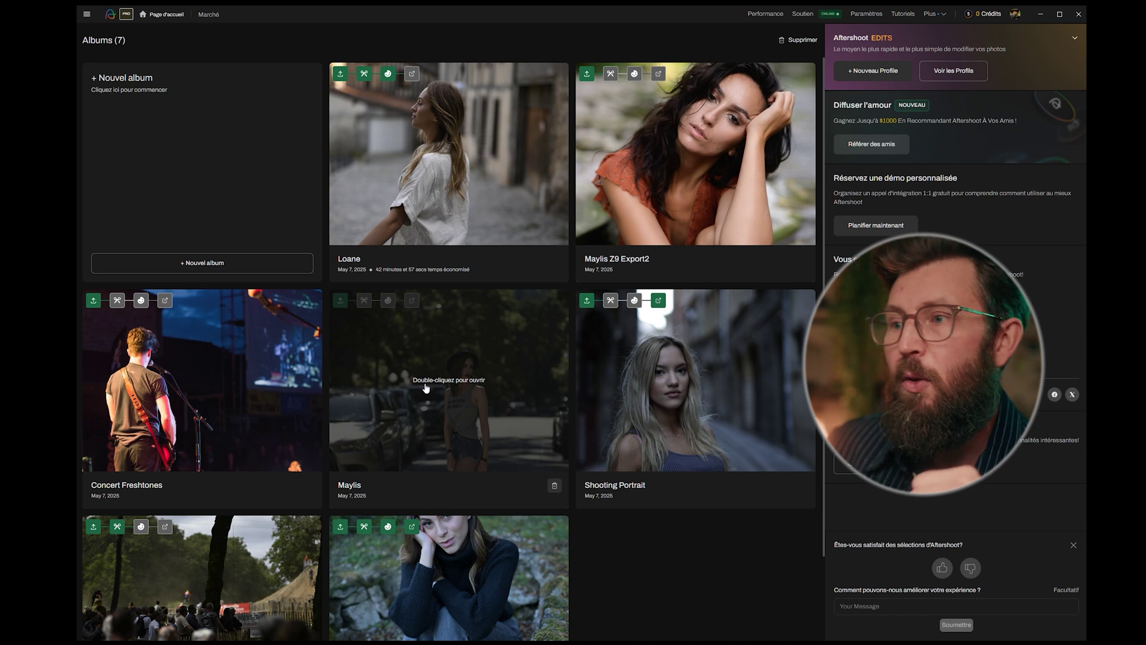
Step: Open the Shooting Portrait album and check the AI profiles available for its edit, leaving Brownies selected
double_click(671, 388)
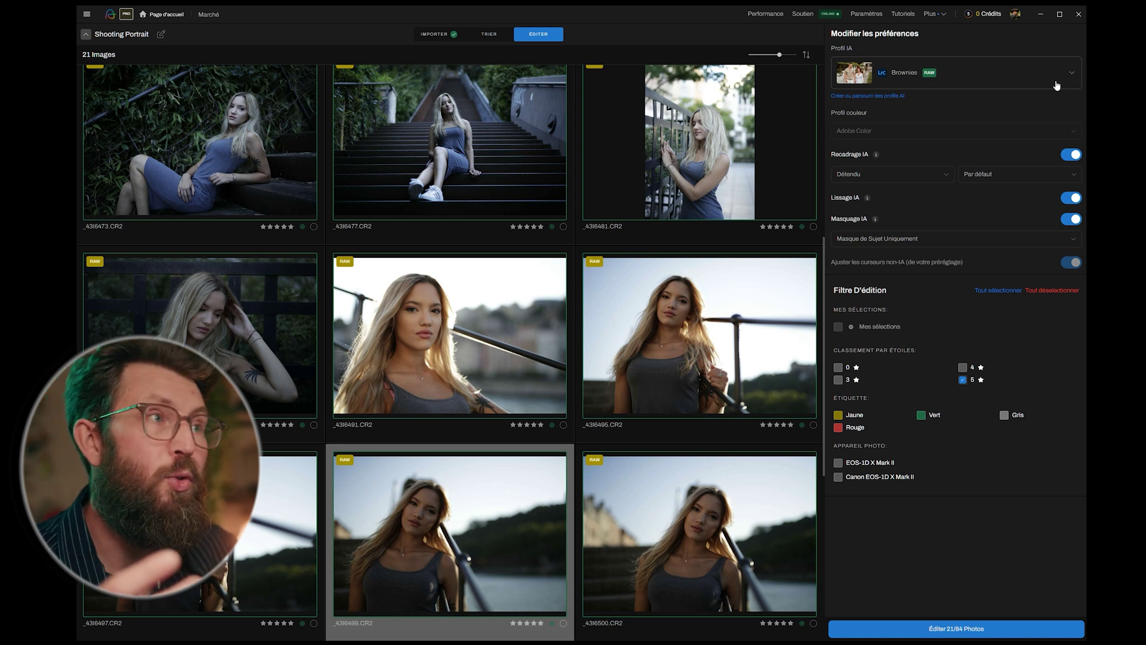
click(955, 87)
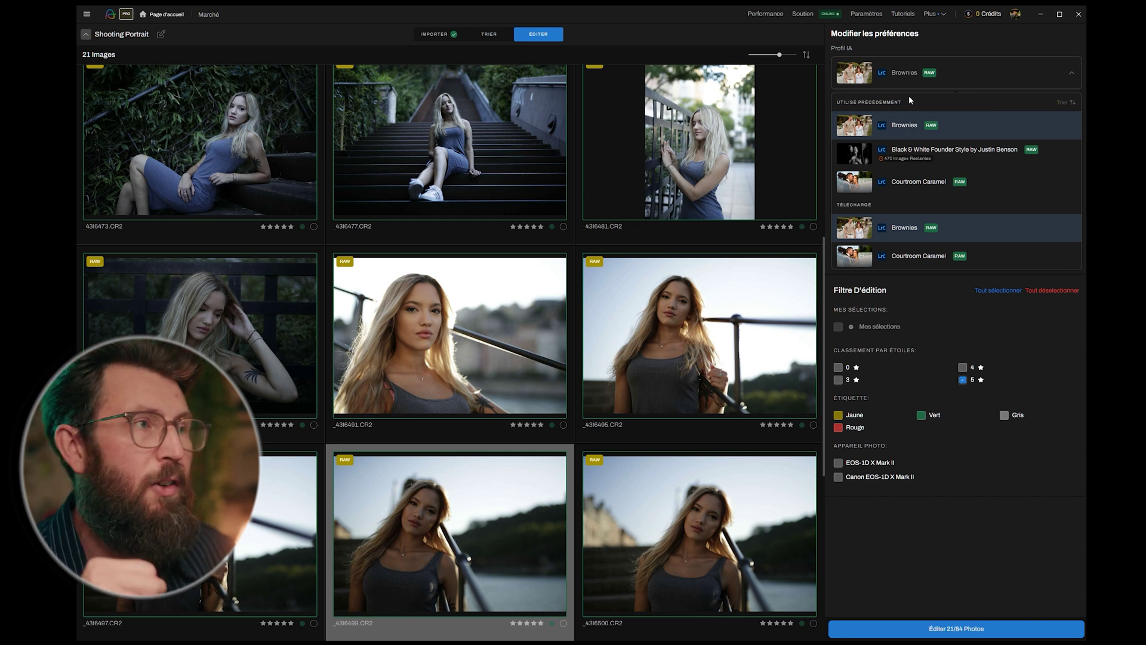
click(957, 87)
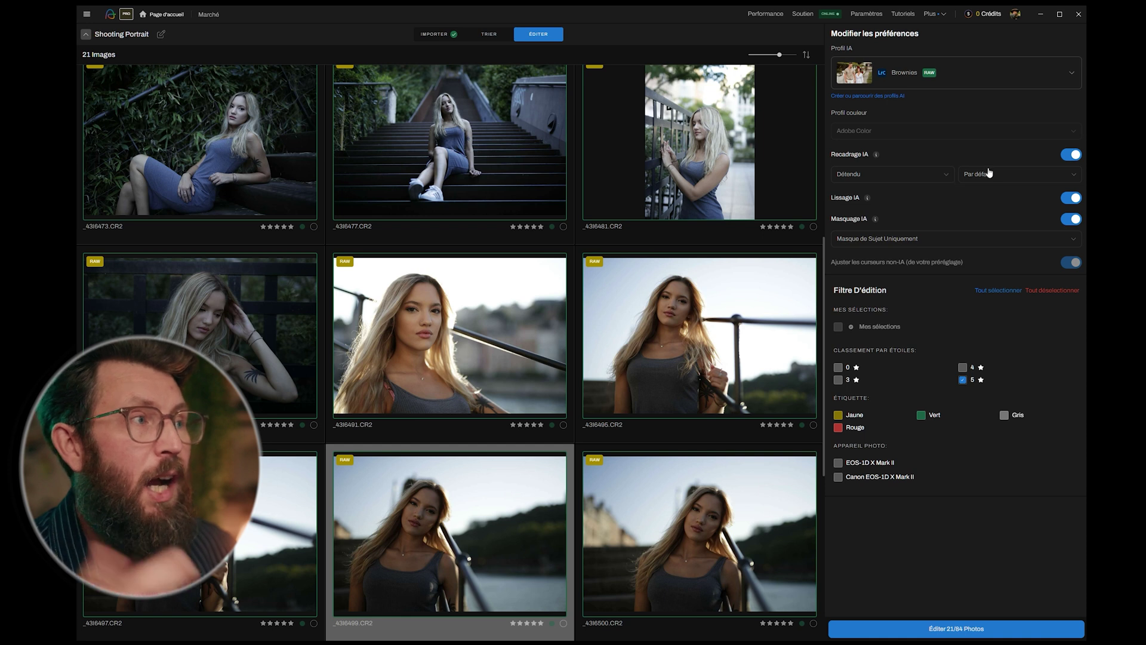
Step: Keep AI cropping enabled, with its intensity set to Détendu and its aspect ratio to Par défaut
click(1075, 157)
click(1075, 157)
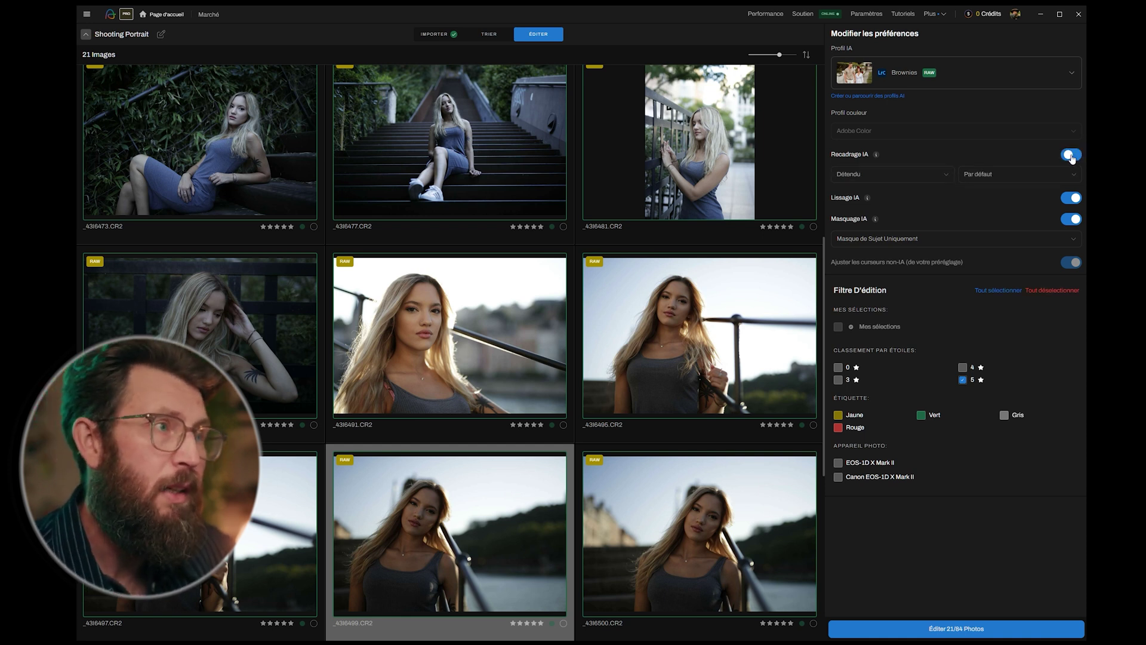
click(943, 179)
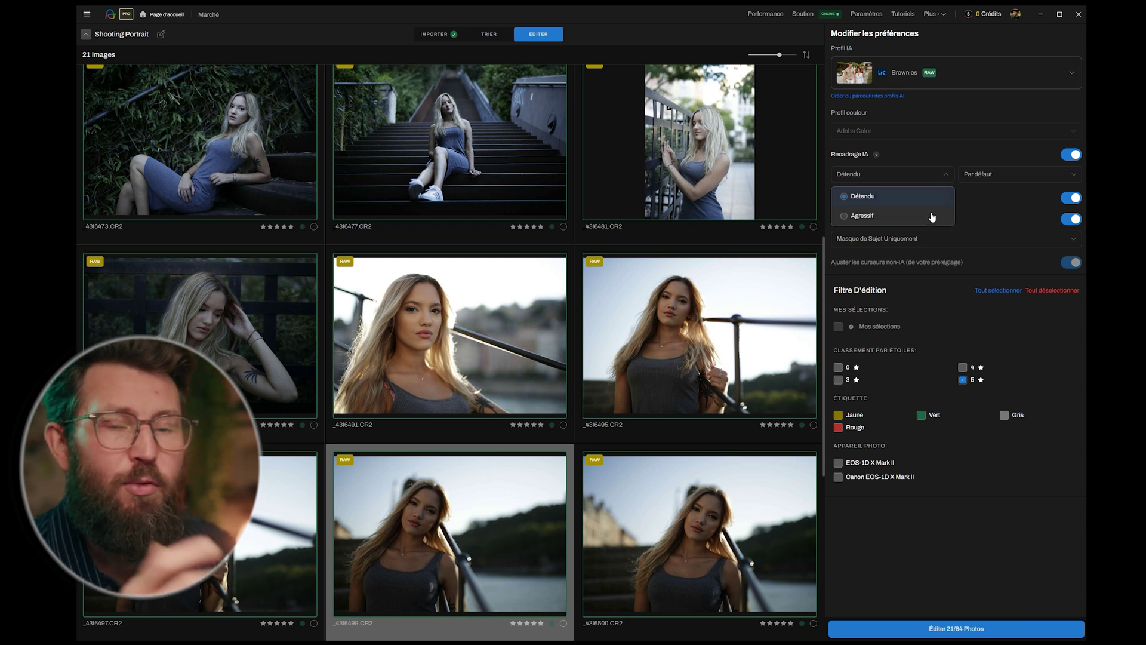
click(929, 199)
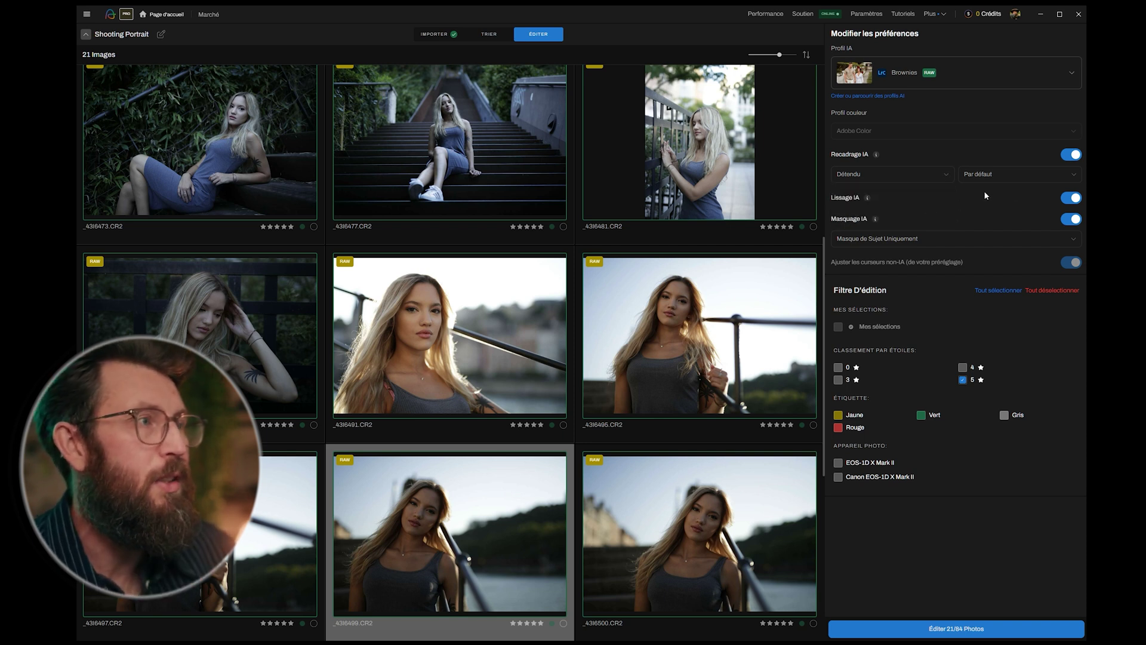
click(1055, 179)
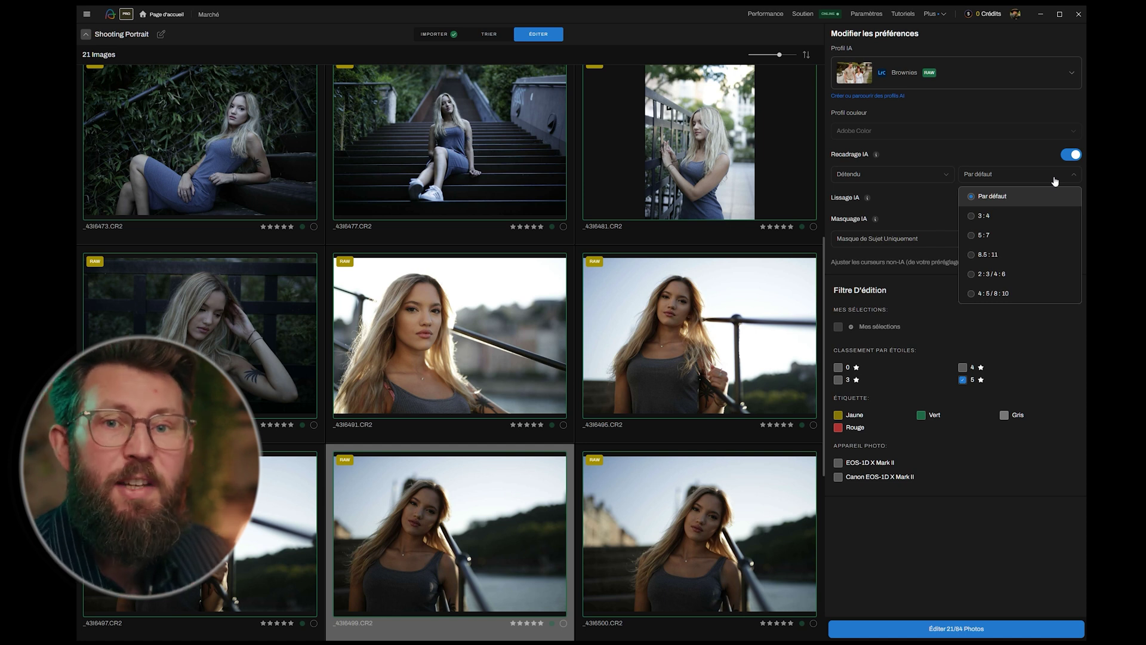
click(1003, 198)
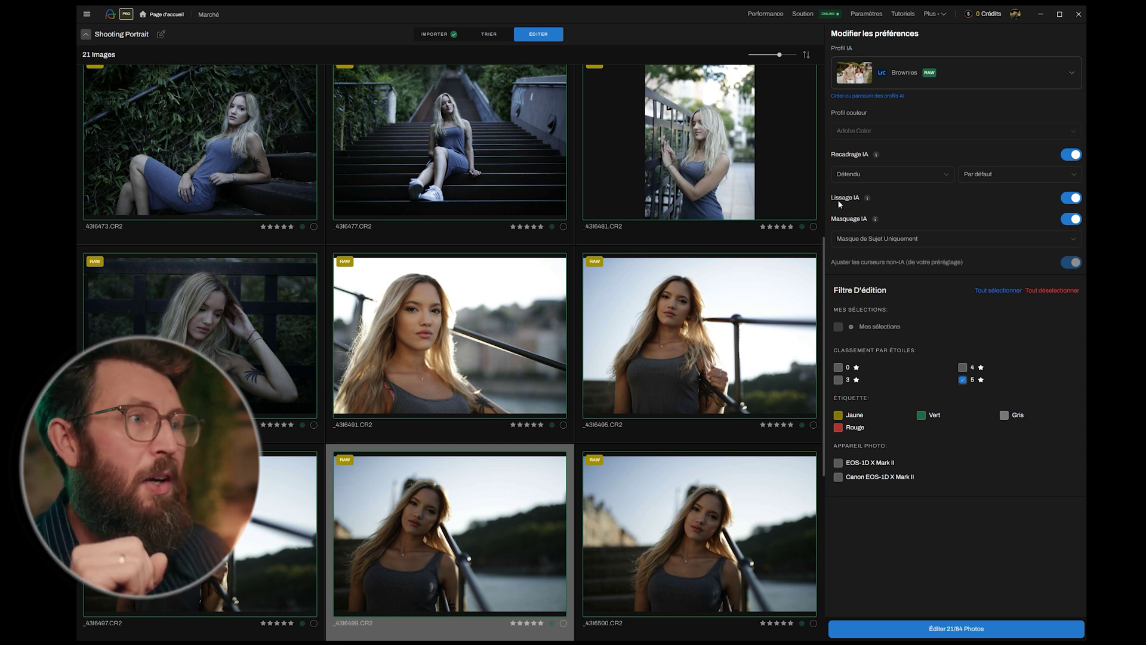
Step: Keep Lissage IA enabled and set the AI masking to Masque de Sujet Uniquement
mouse_move(869, 203)
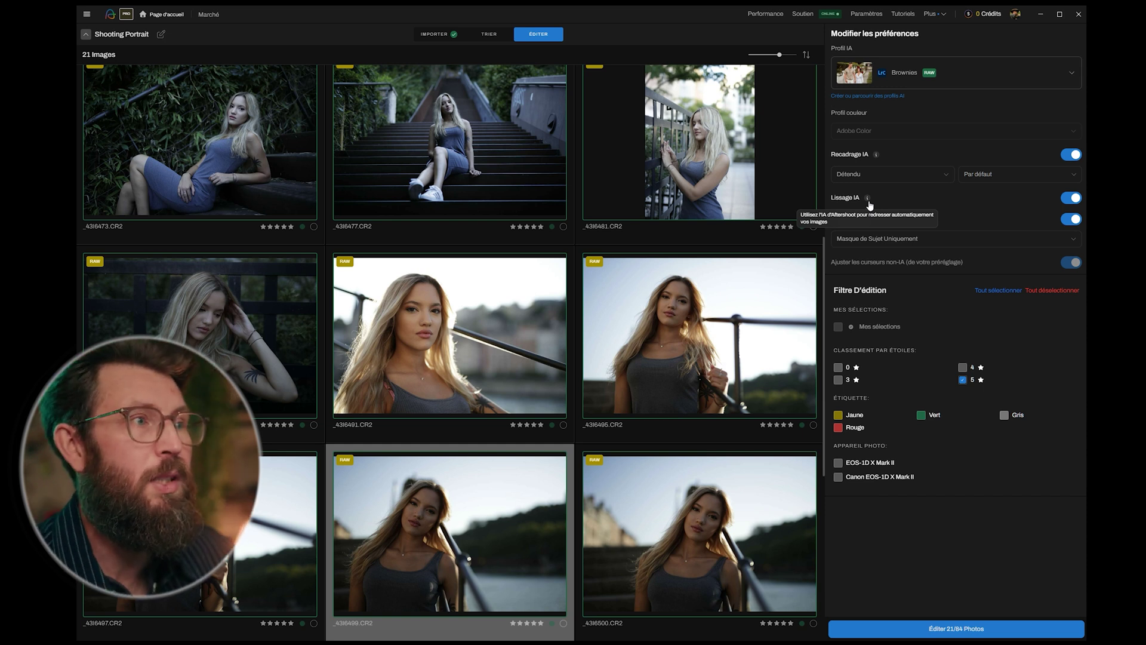
click(1072, 200)
click(1071, 200)
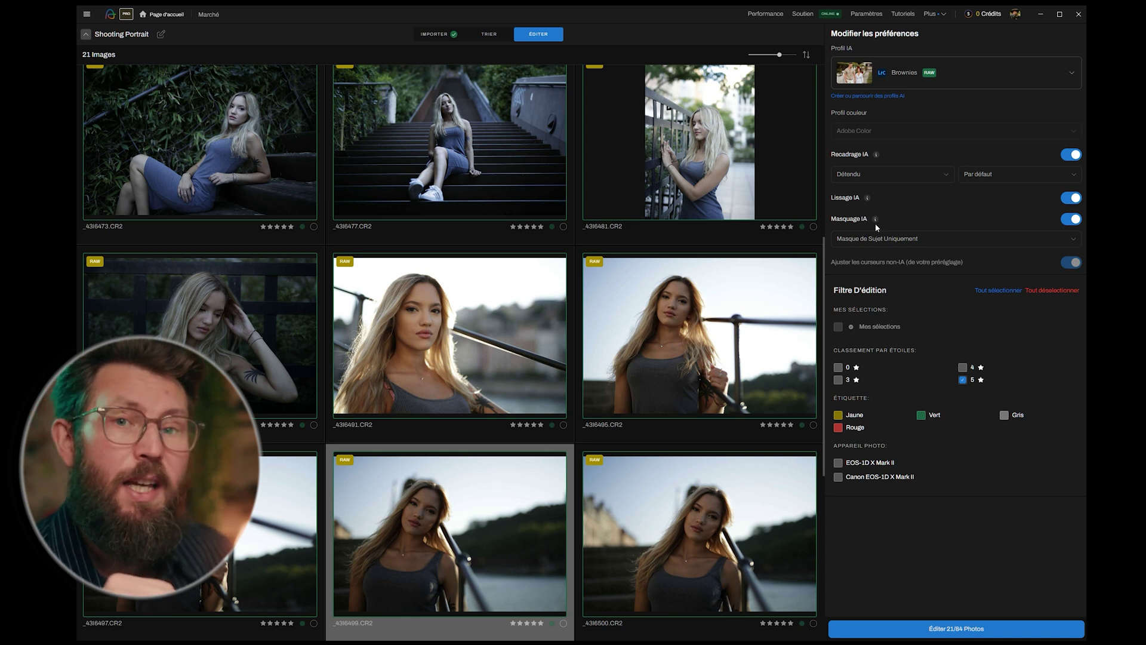
click(1001, 242)
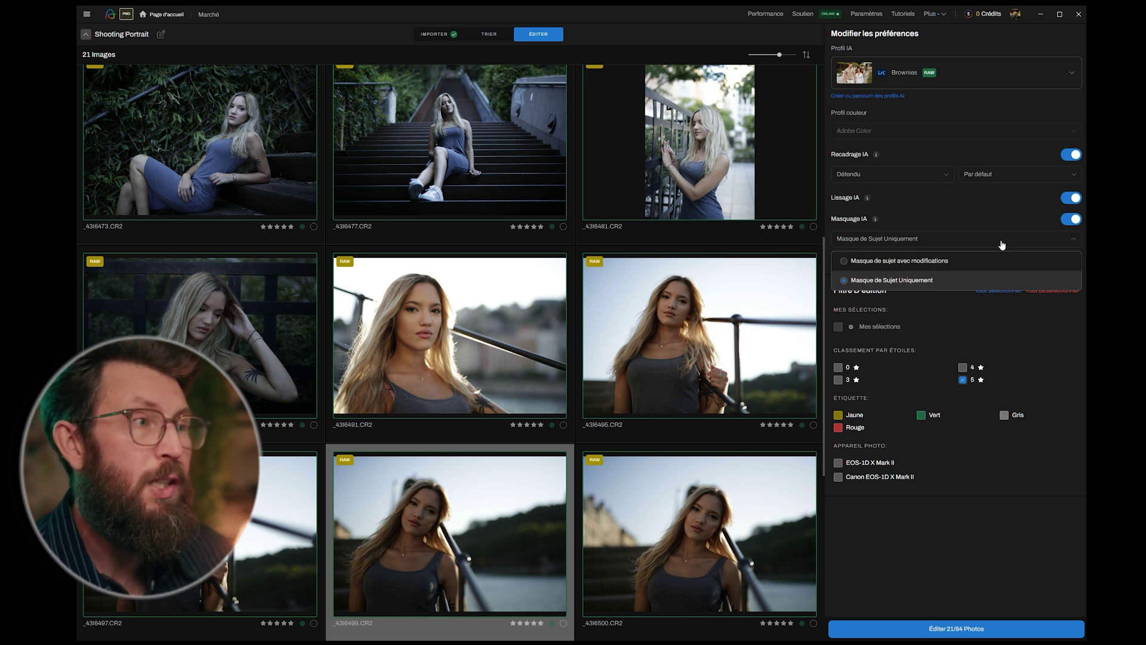
click(961, 260)
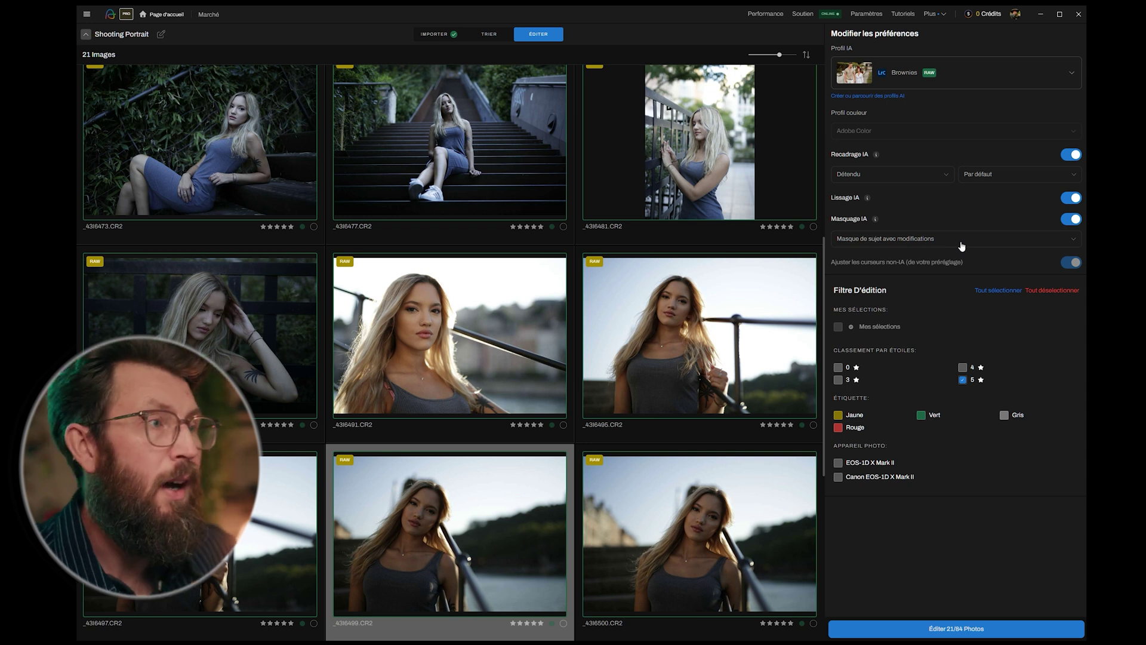
click(962, 243)
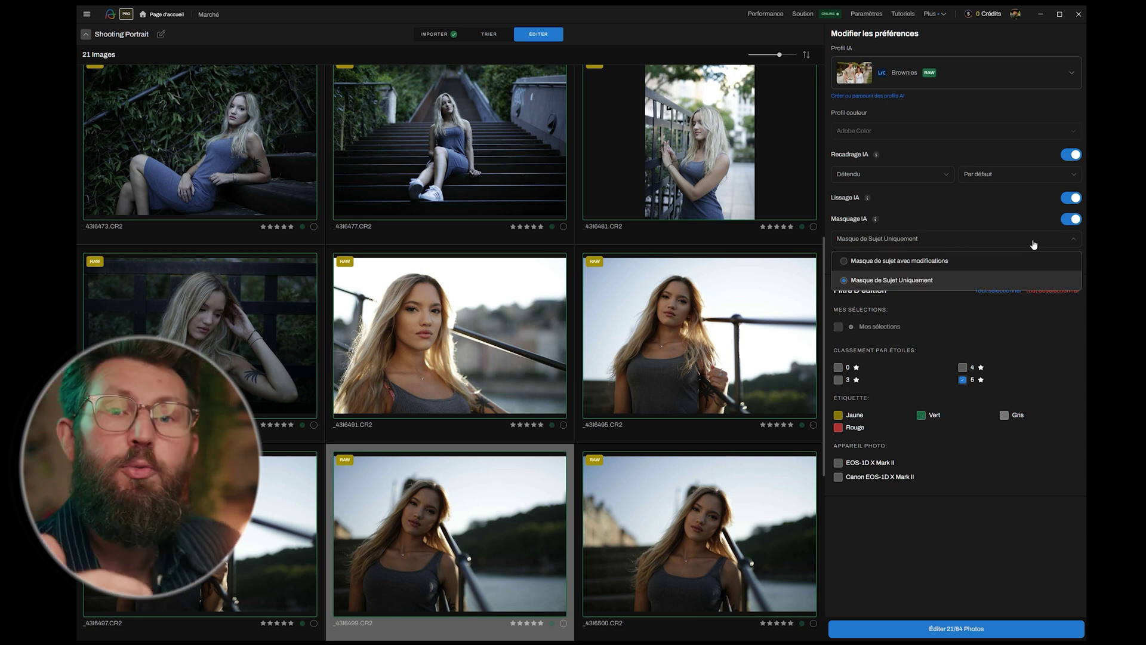
click(988, 280)
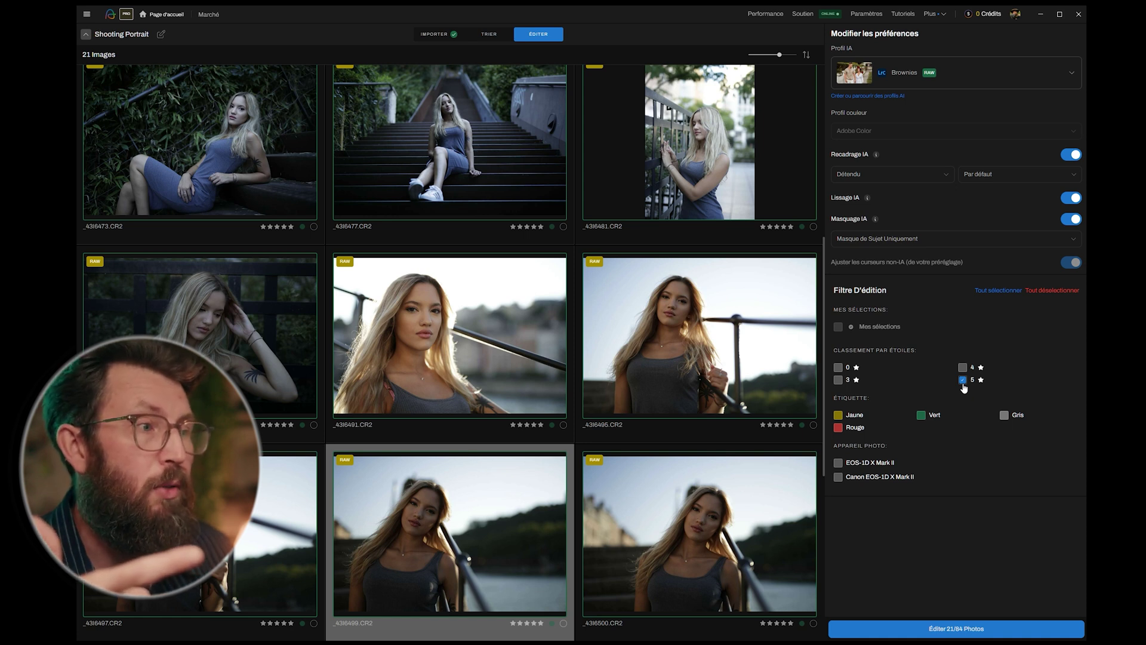
Step: Run the AI edit on the five-star photos and export the edited ones to Lightroom Classic
click(958, 635)
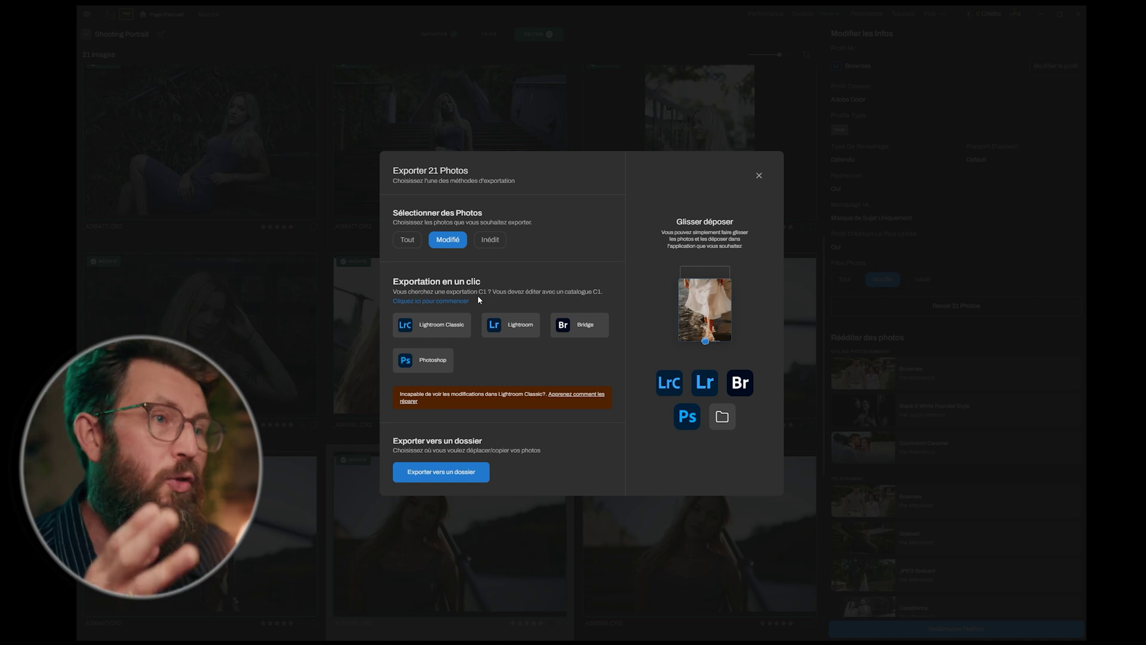
click(447, 328)
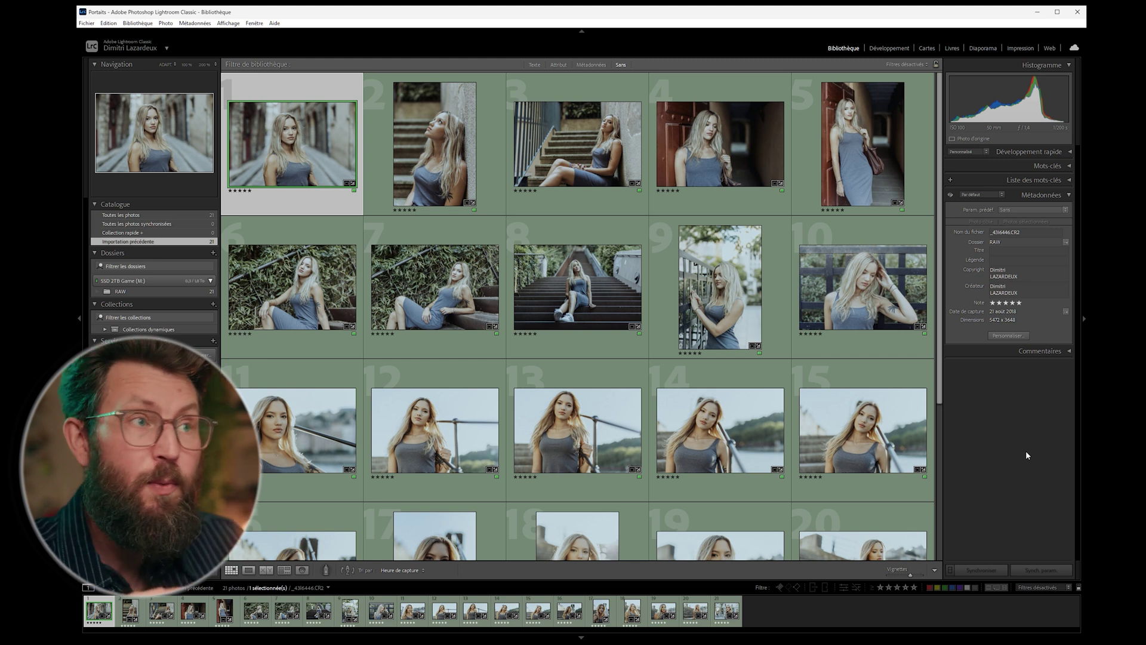
Step: Open the first edited portrait in Lightroom Classic's Develop module and review the next two photos
click(889, 48)
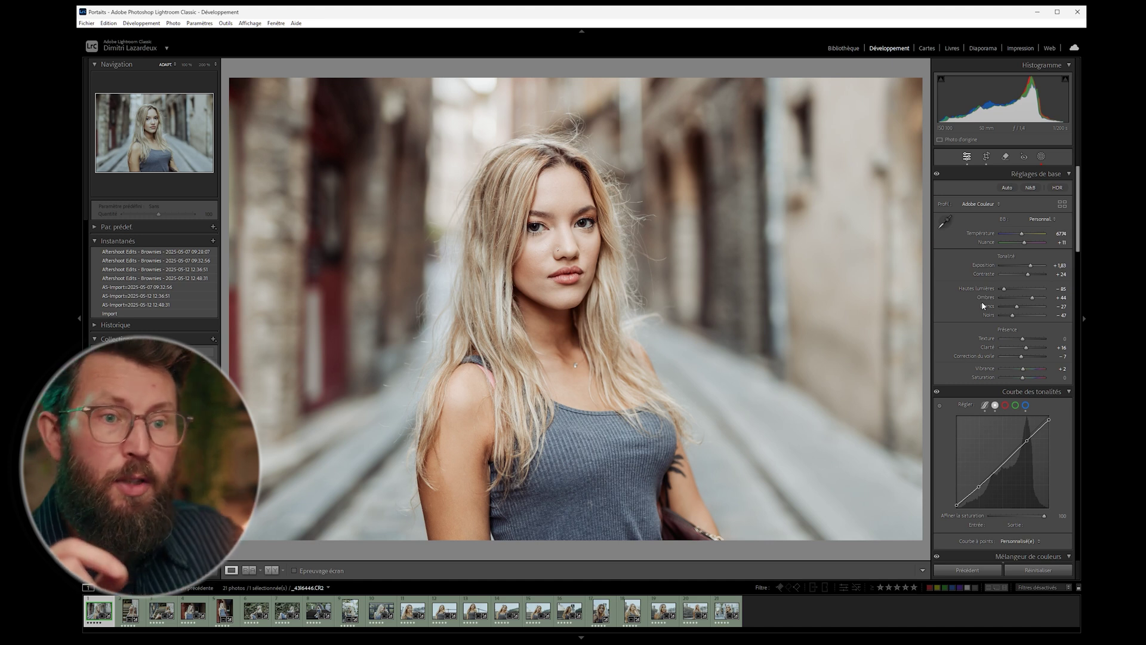
click(138, 607)
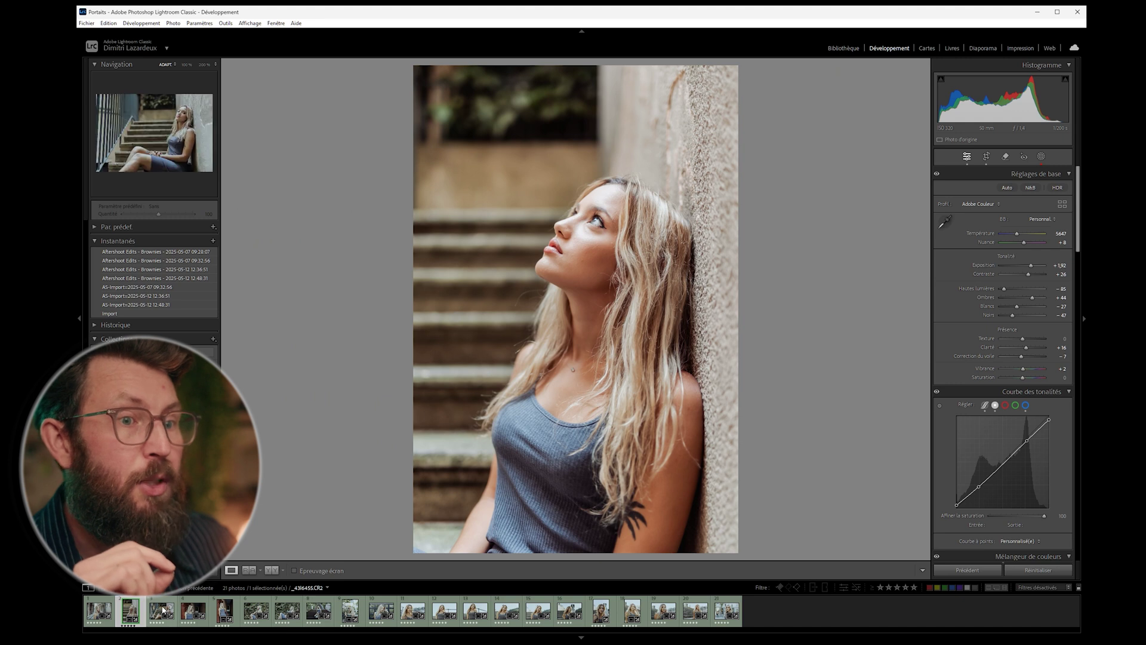
click(163, 608)
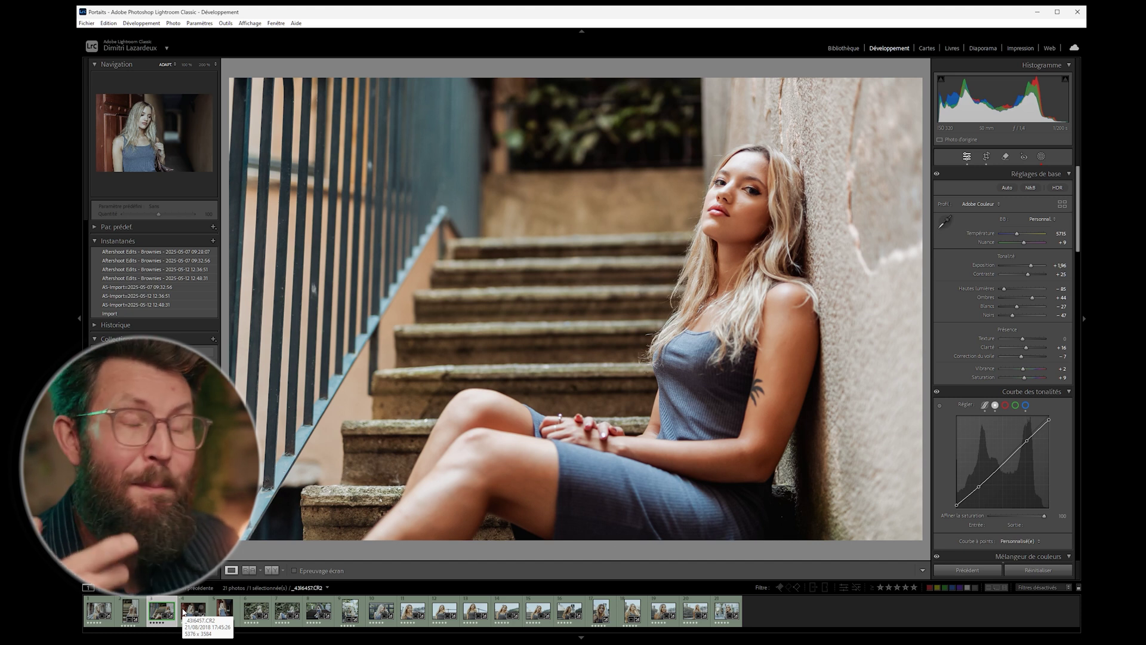
Step: Reset the edits on the half-length portrait beside the red door to see the original, and undo the reset
click(185, 610)
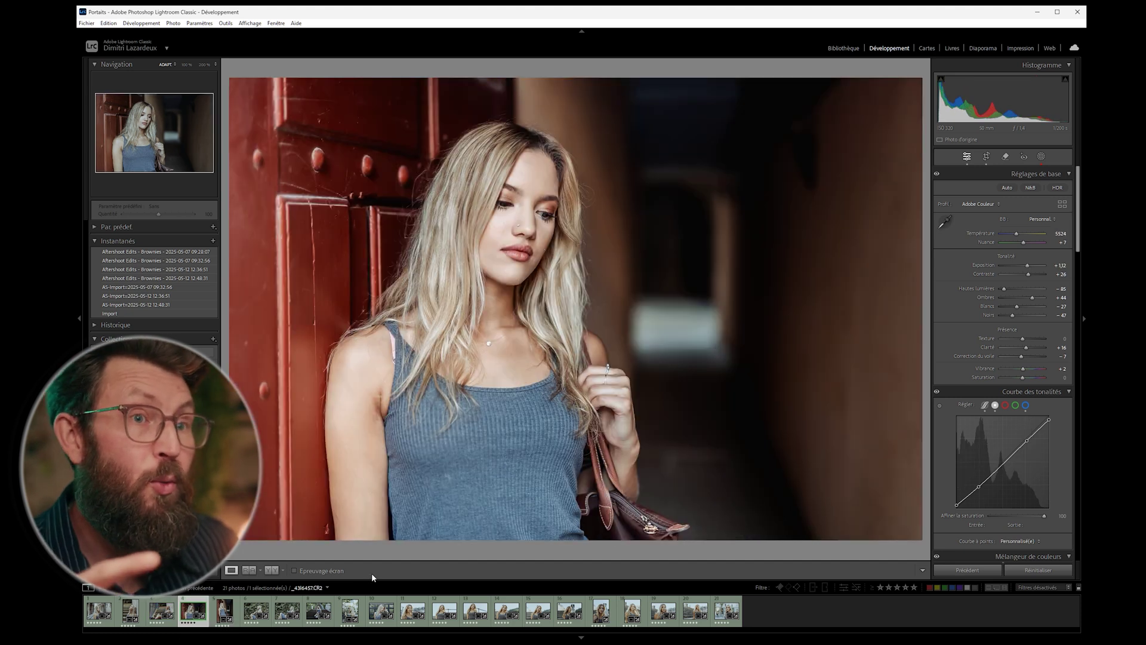
click(1019, 578)
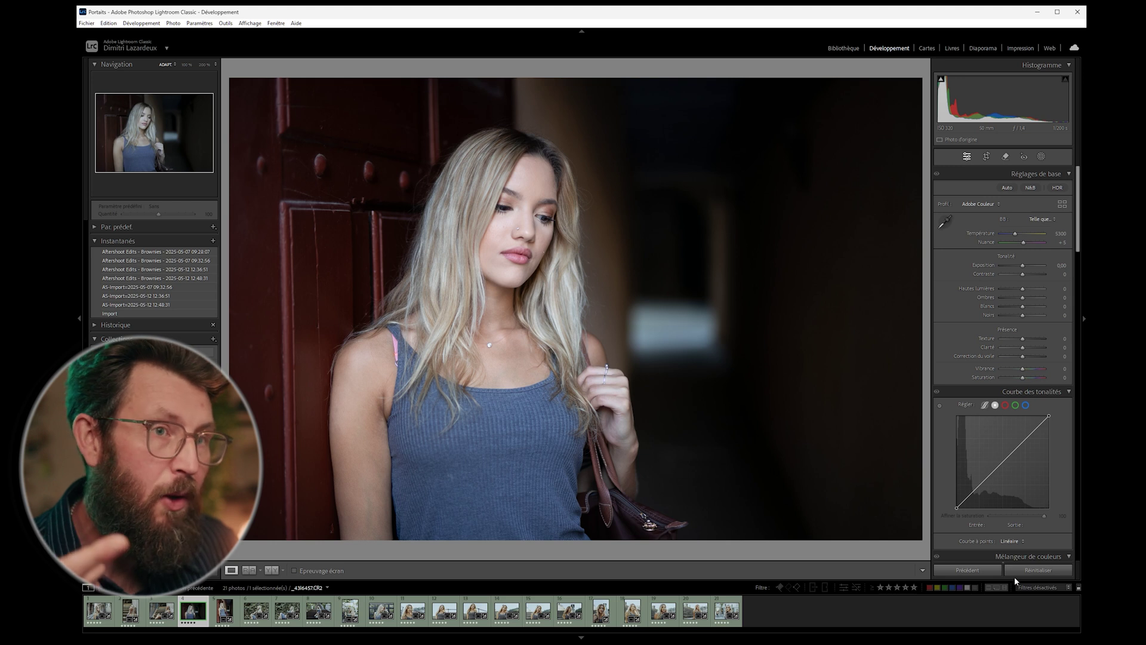
key(ctrl+z)
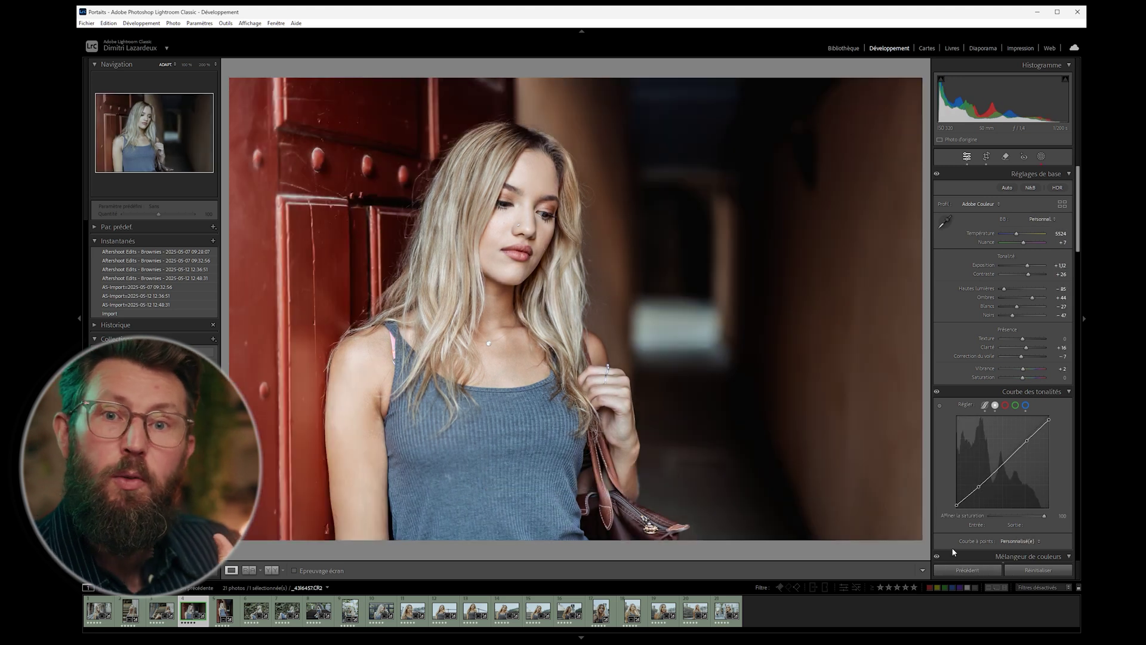
Step: Review the edits on the four photos following the half-length red-door portrait
key(Right)
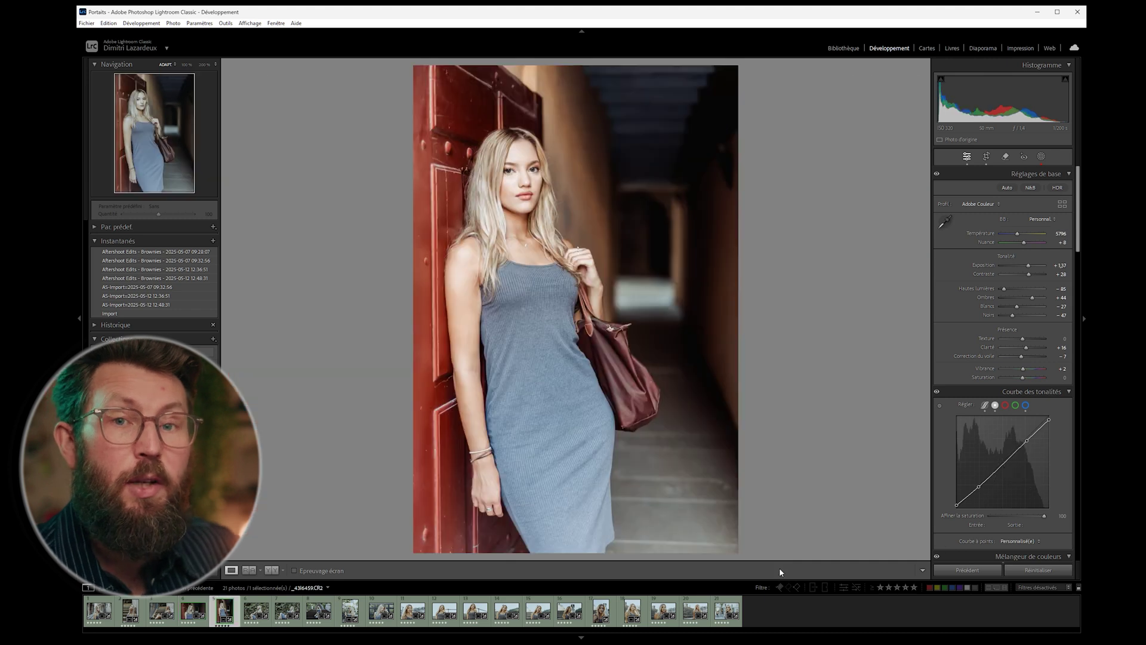
key(Right)
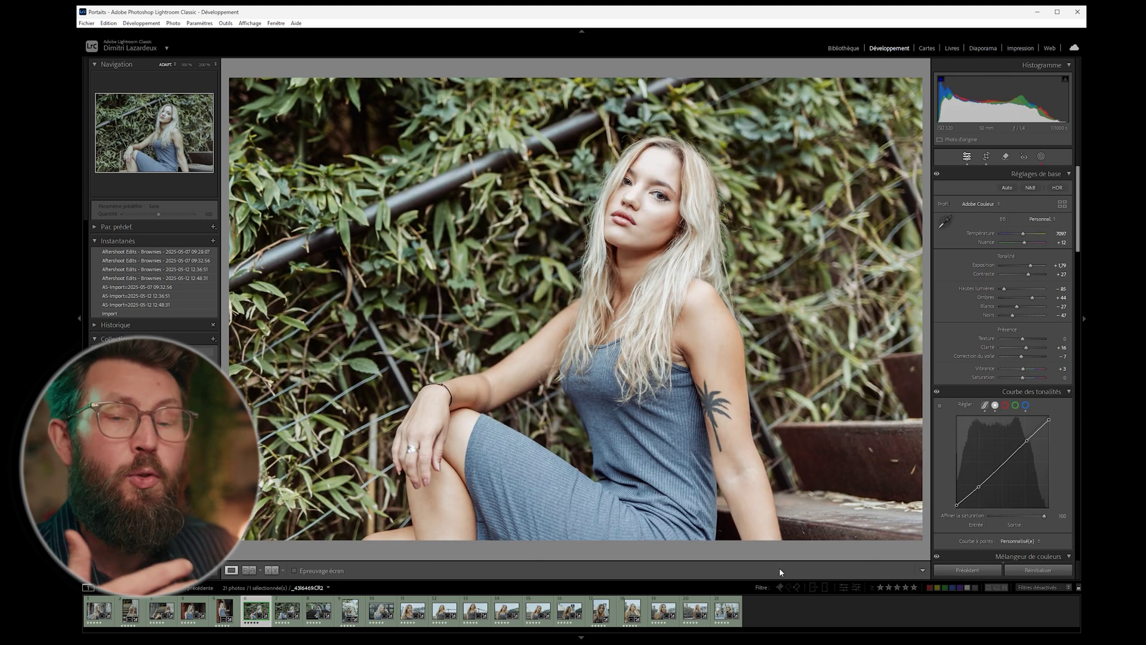
key(Right)
key(Right)
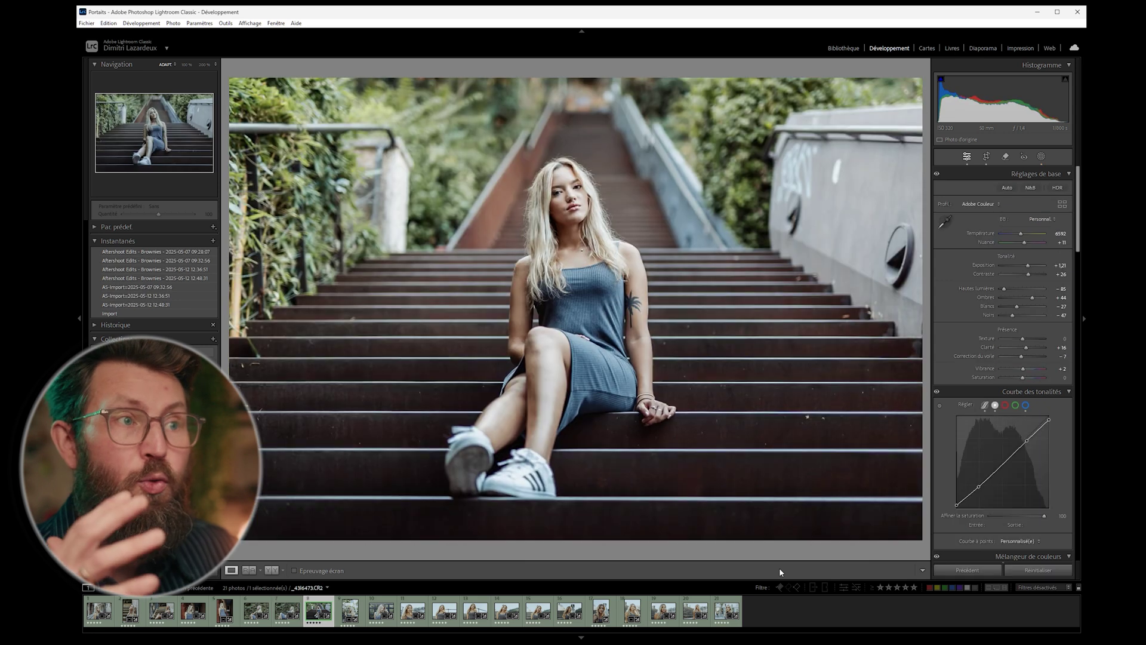
Step: Review the next photo, and inspect the Aftershoot subject mask on the close-up portrait with the hand at the neck
key(Right)
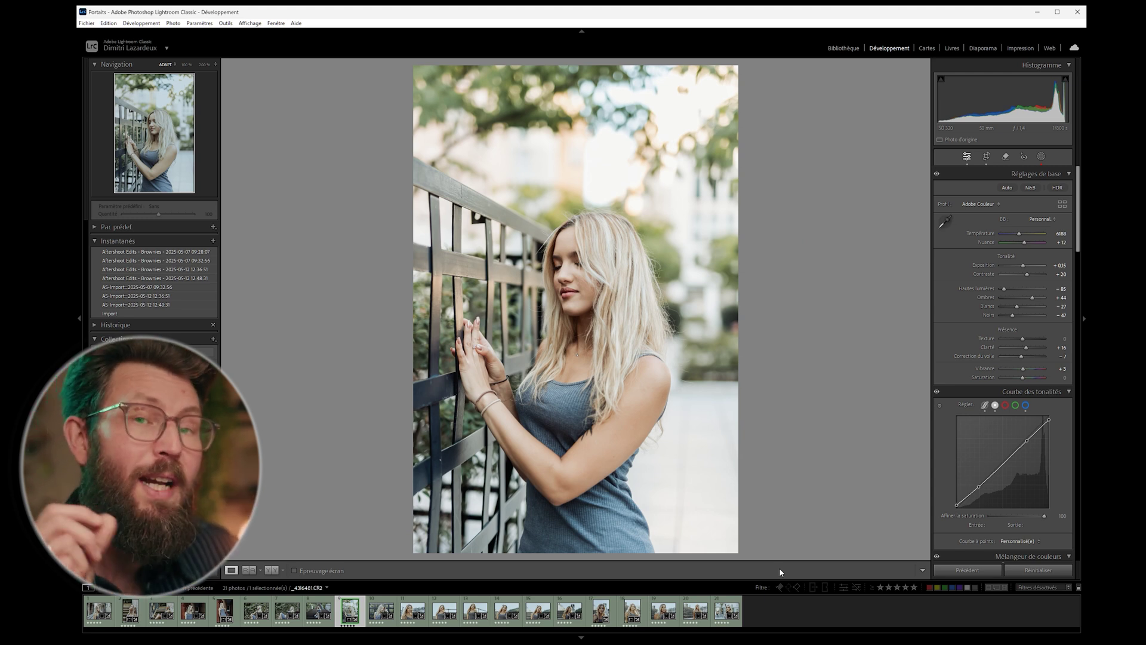
click(651, 616)
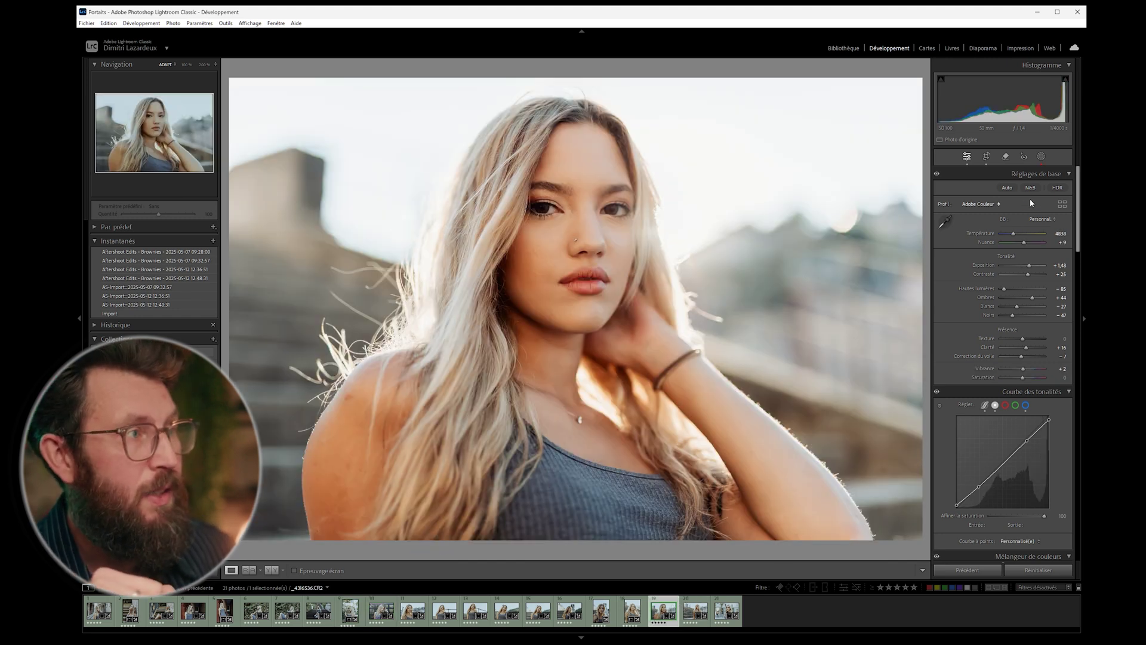
click(1040, 157)
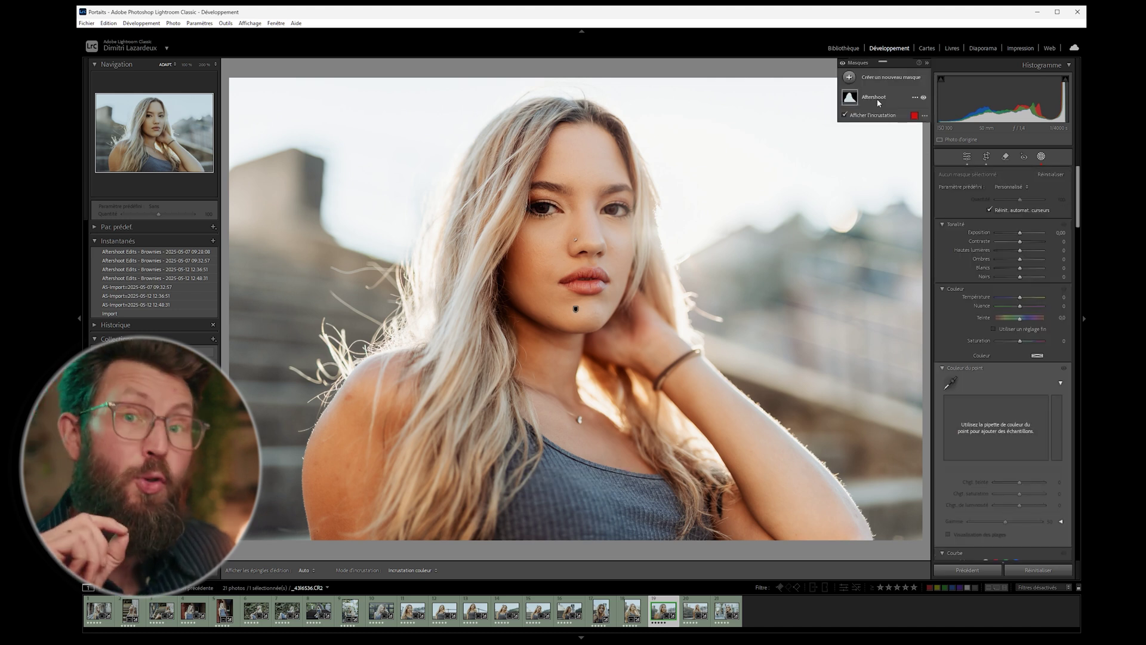
click(878, 103)
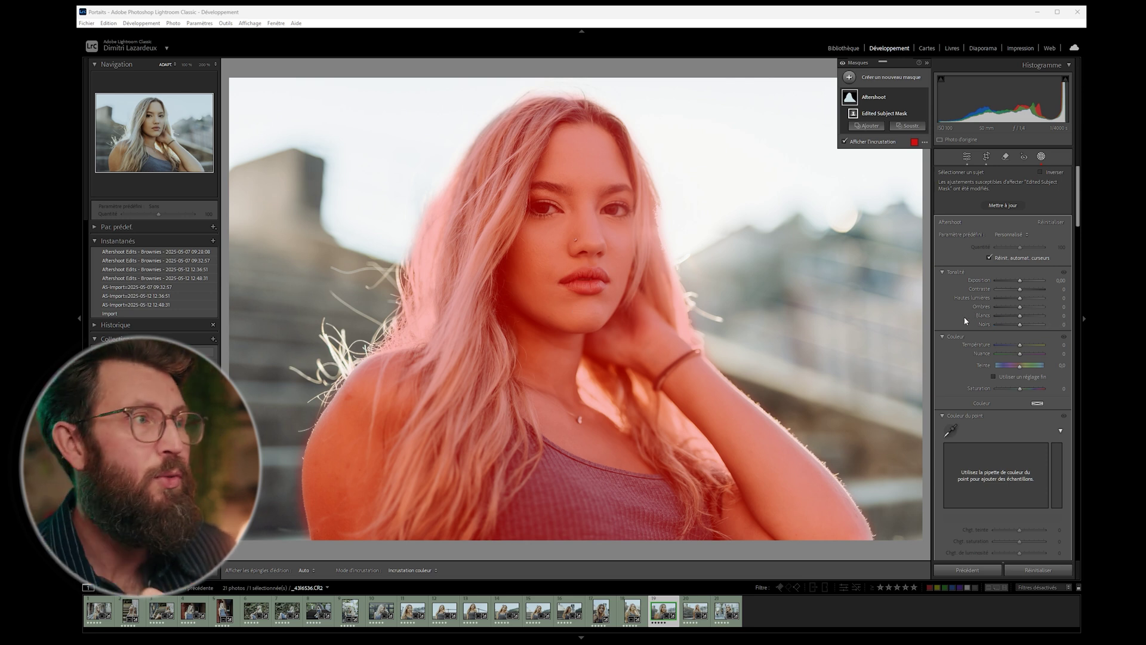
click(970, 159)
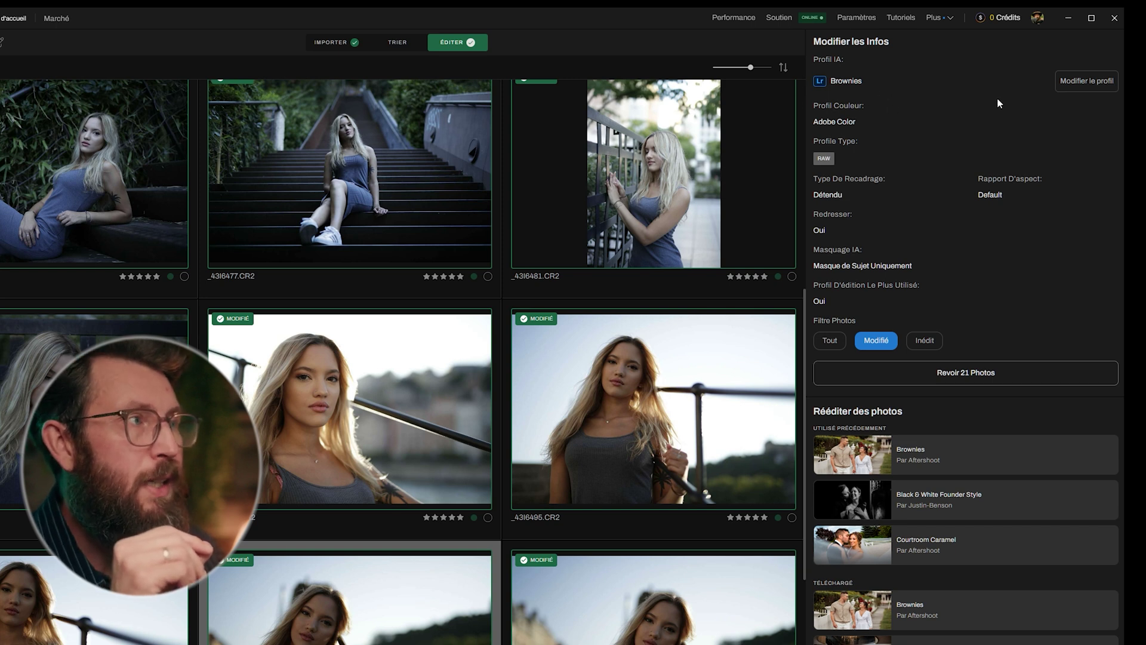
Step: Open the Brownies profile's adjustments in Aftershoot and look through its white balance, tone, presence and sharpening sliders
click(1075, 87)
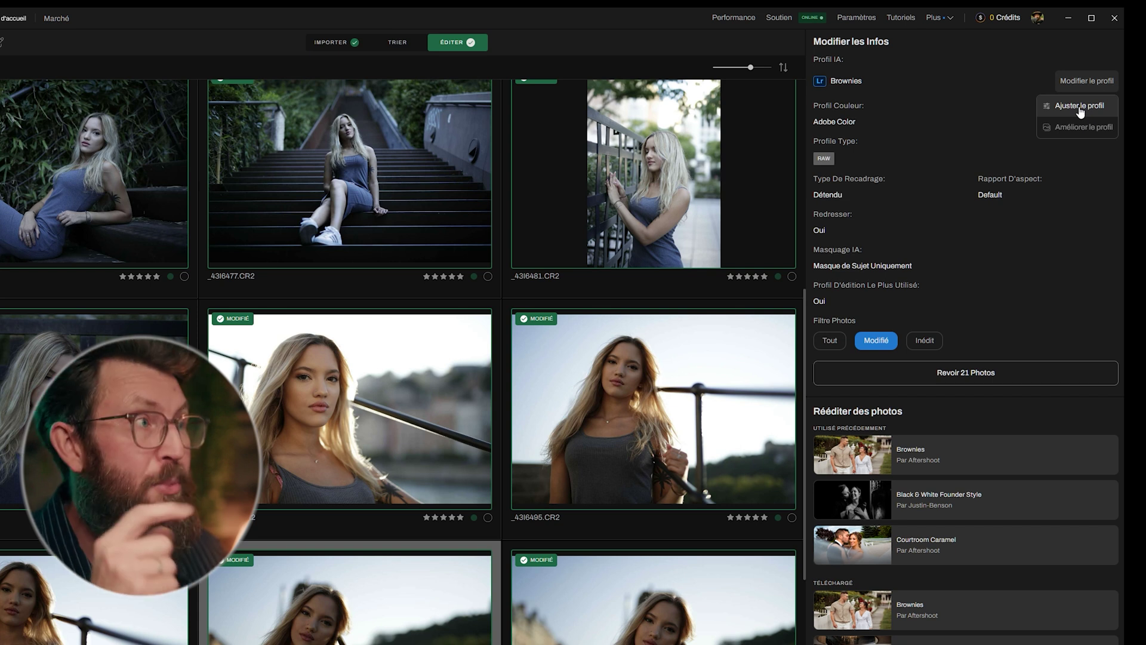
click(1080, 111)
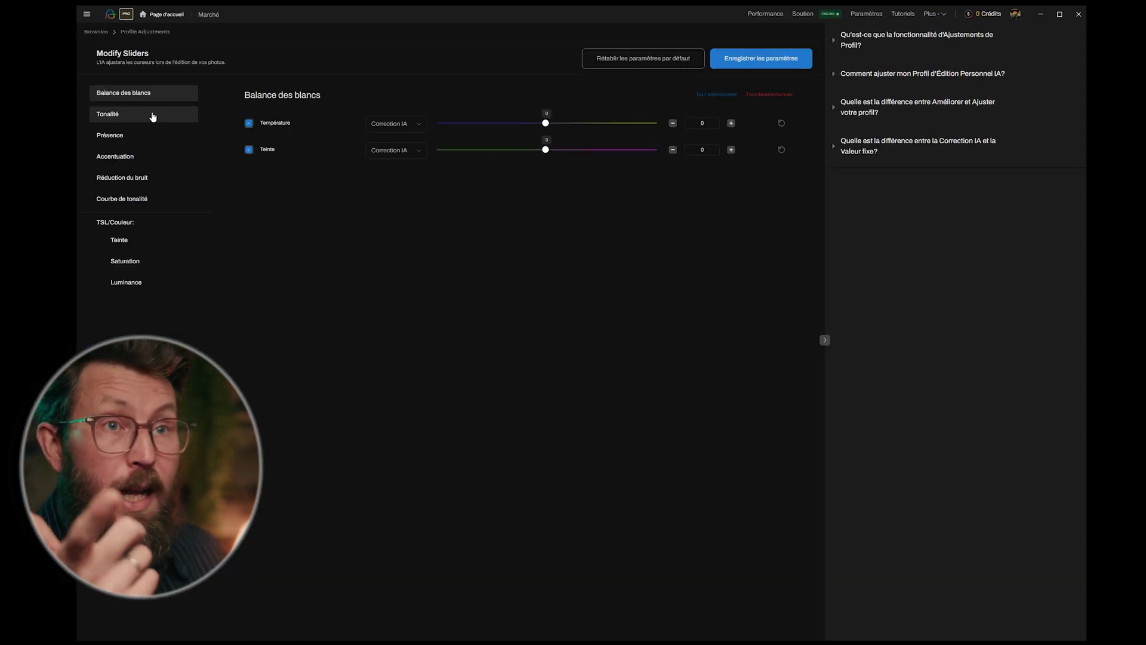
click(152, 115)
click(149, 137)
click(146, 157)
click(153, 95)
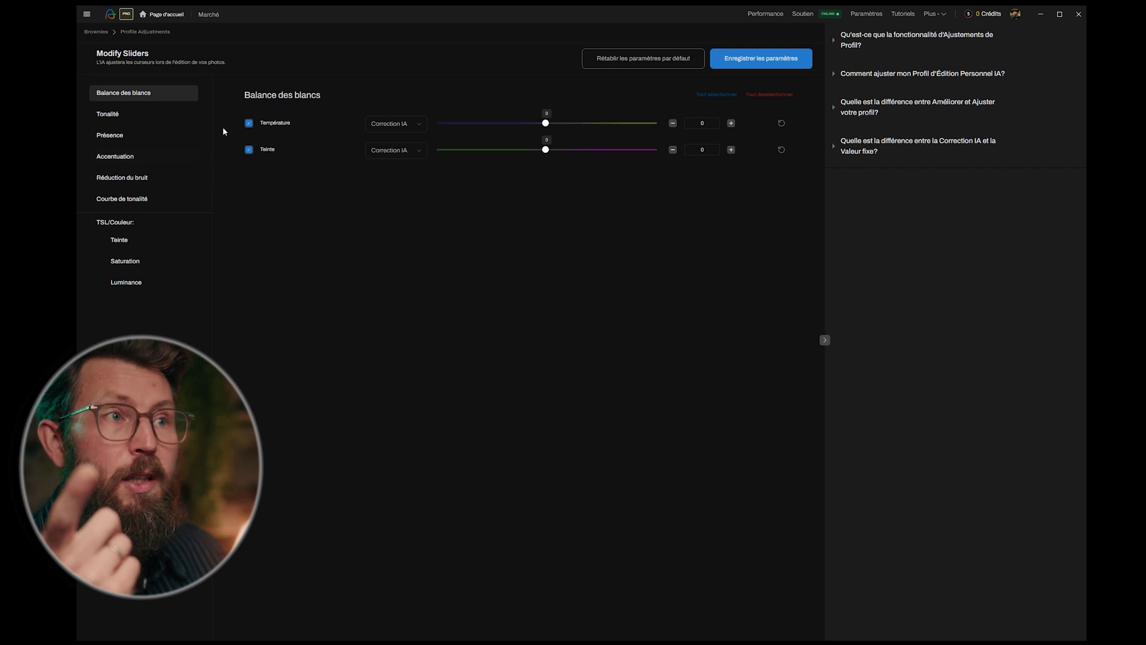
Step: Set the Brownies profile's exposure AI correction to -0.5 and save the profile settings
click(138, 116)
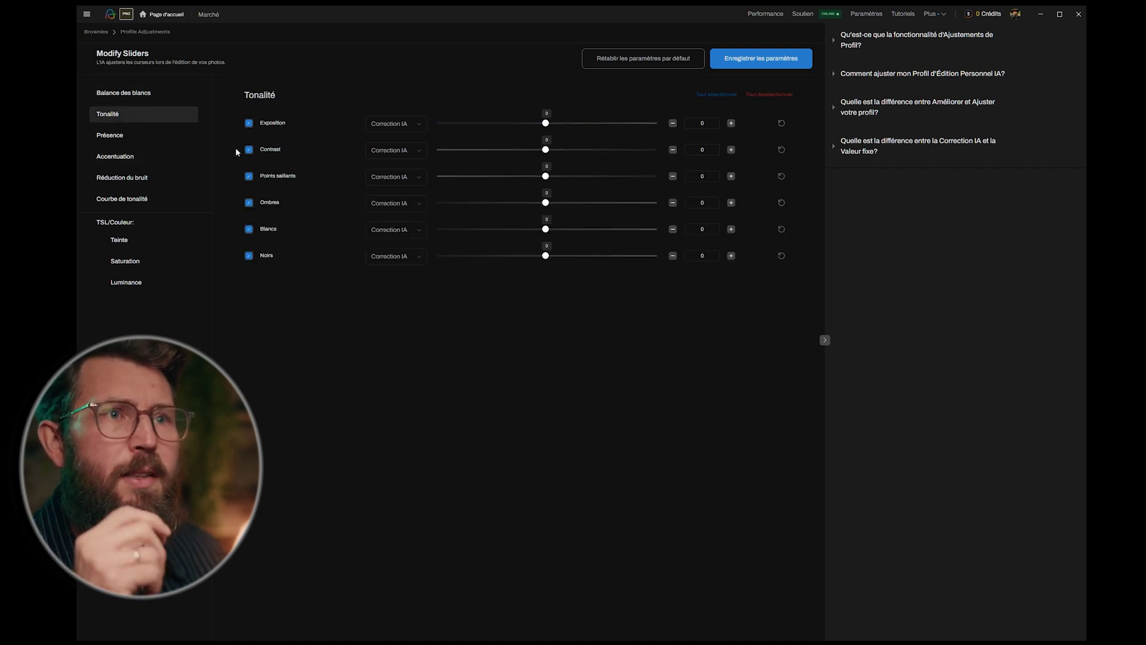
drag(545, 123, 540, 125)
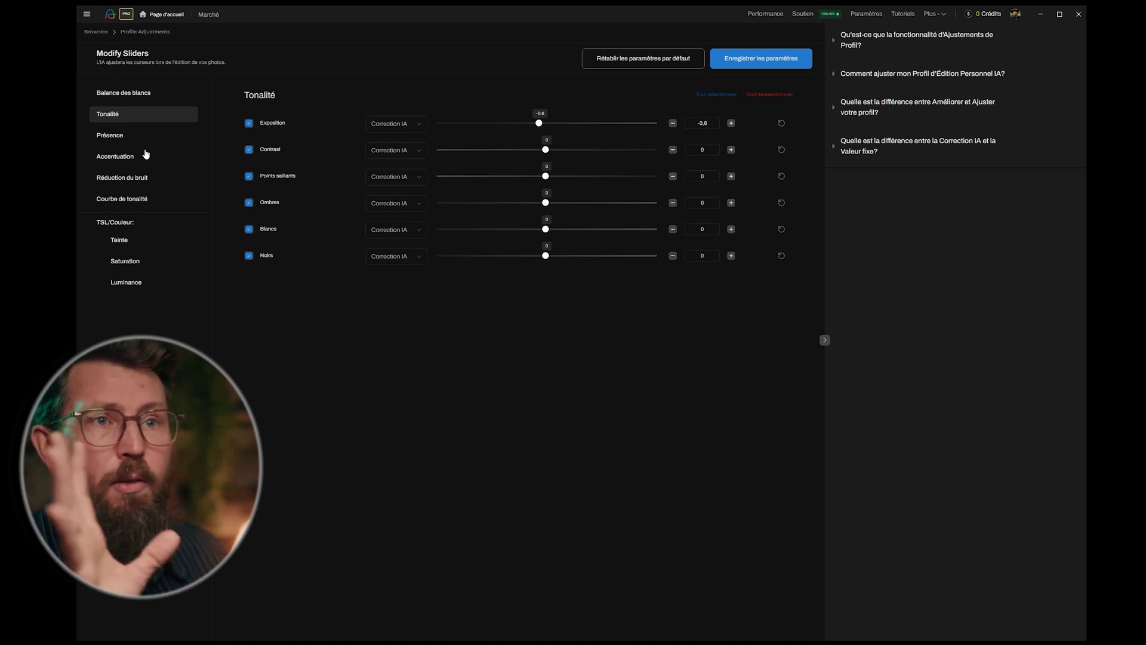
click(118, 136)
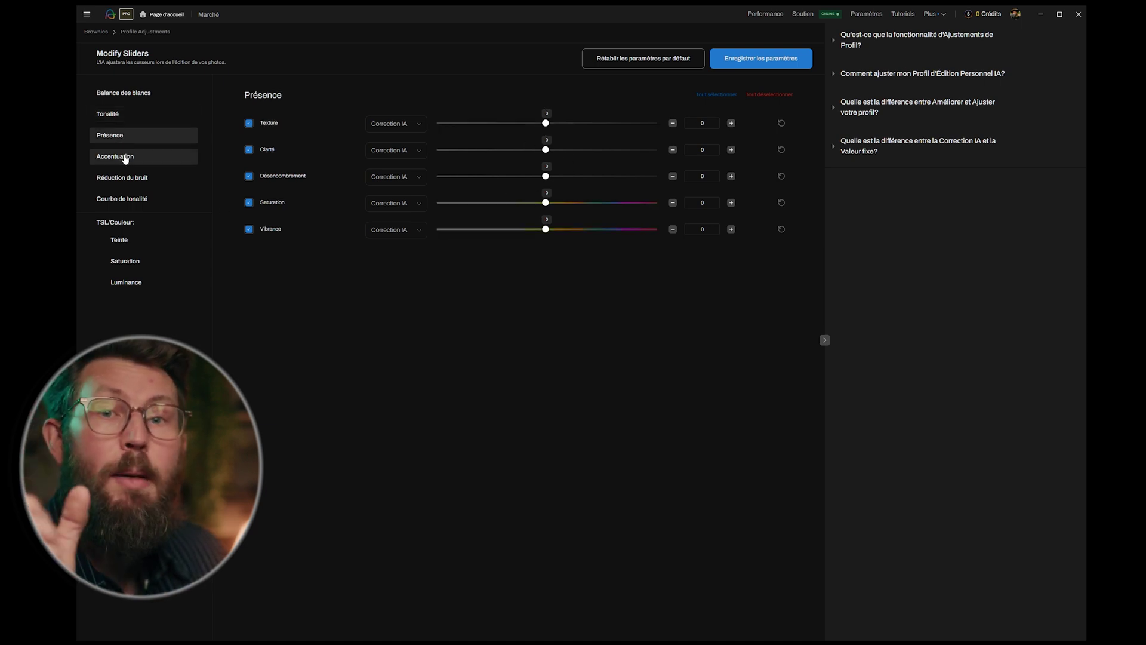
click(135, 94)
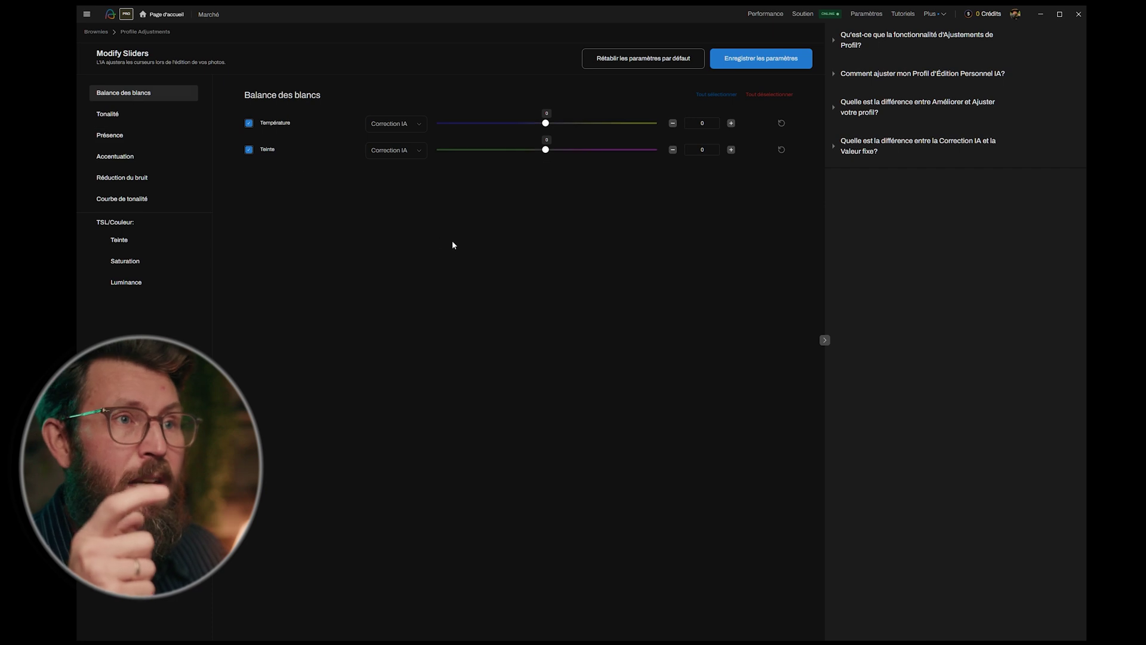
click(149, 123)
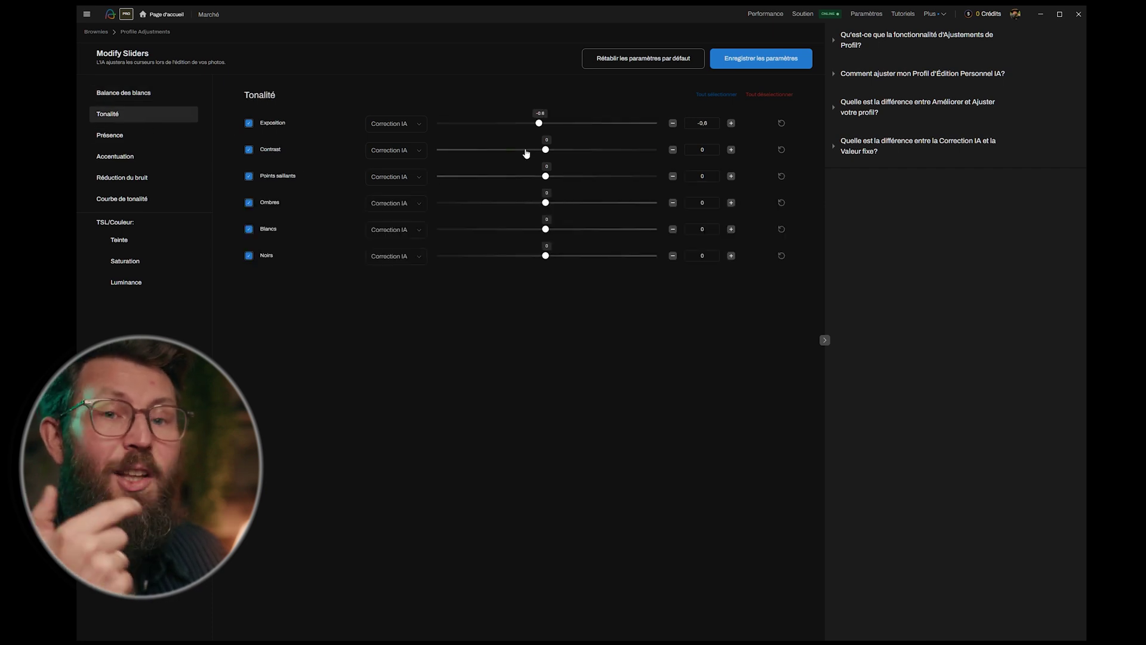
drag(539, 123, 541, 123)
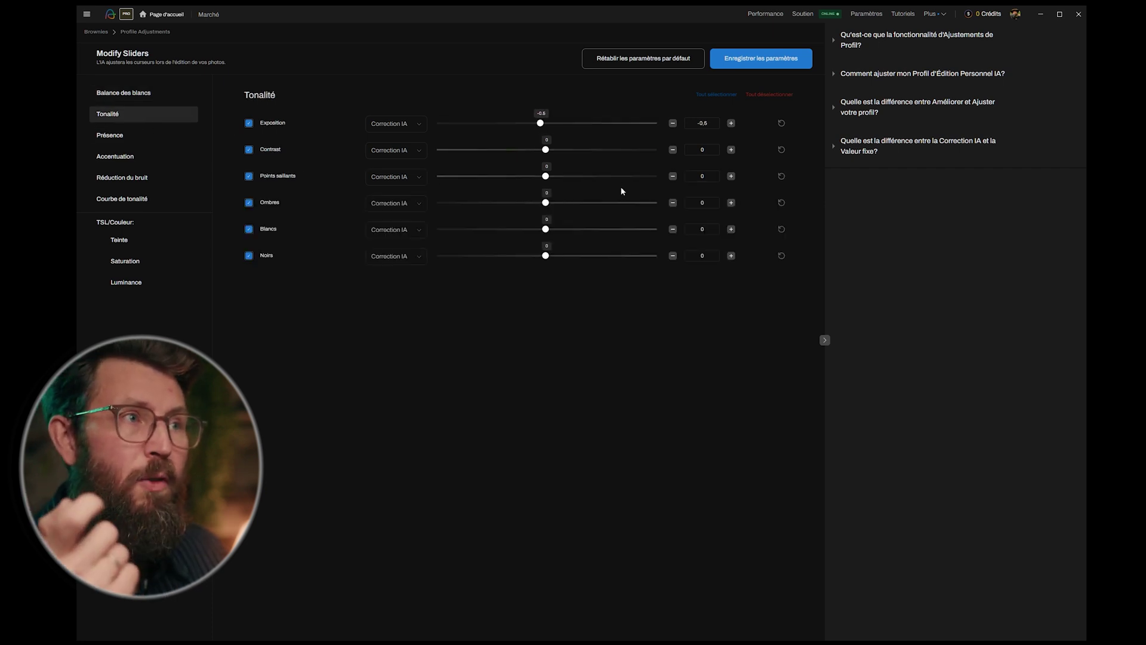
click(779, 60)
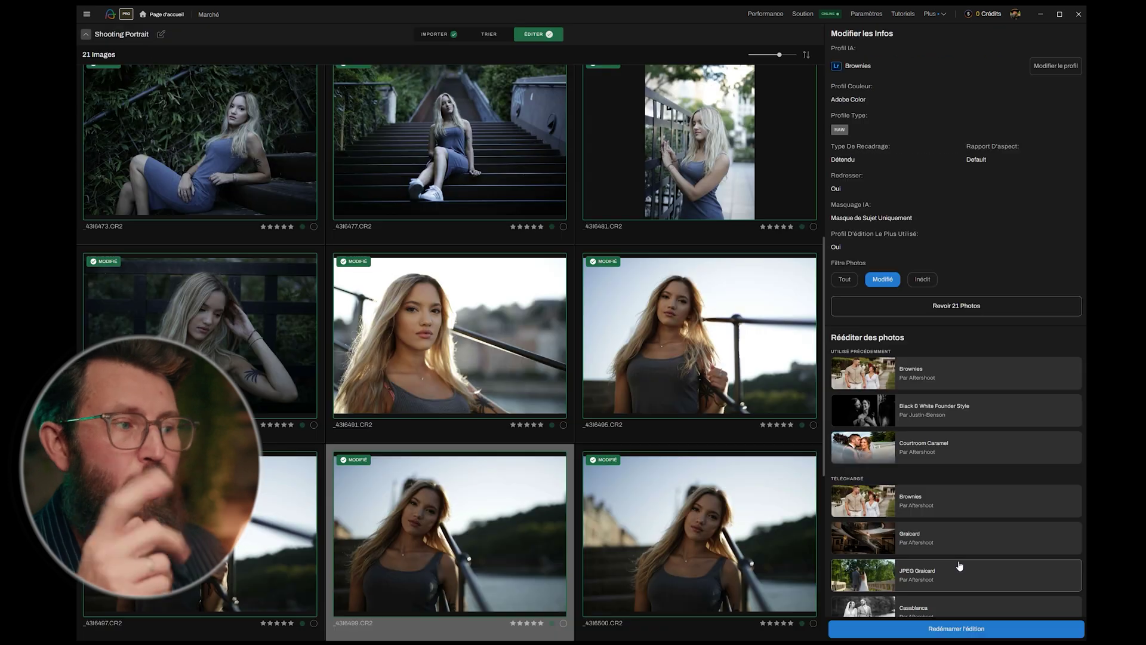
Step: Rerun the edit with the adjusted Brownies profile and export the edited photos to Lightroom Classic
click(957, 627)
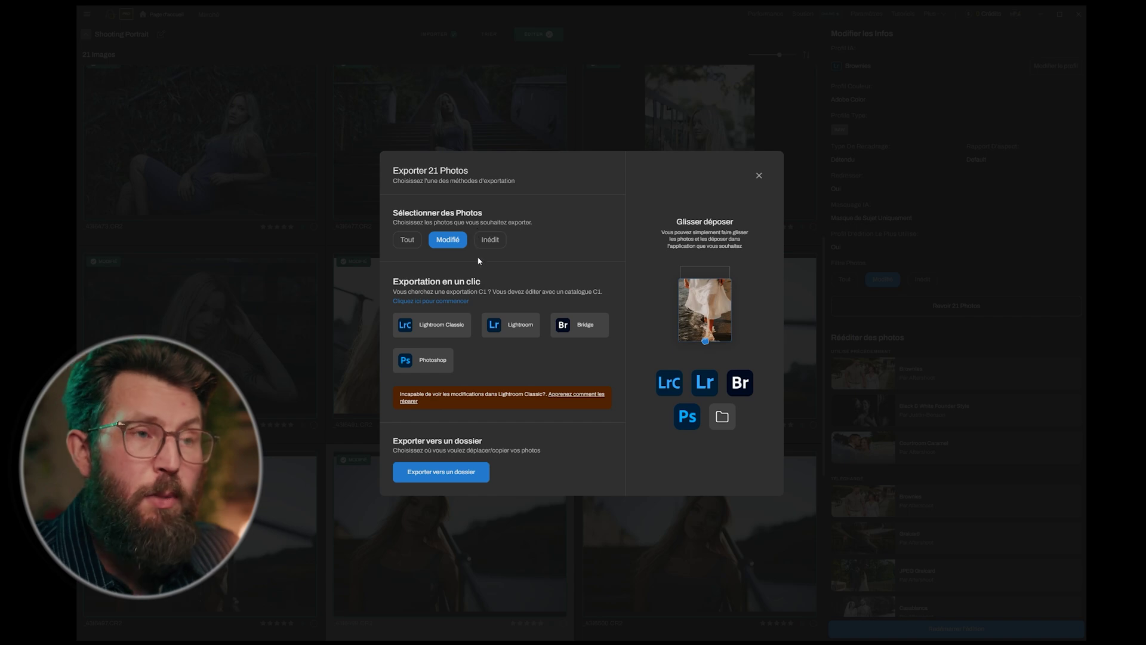
click(439, 336)
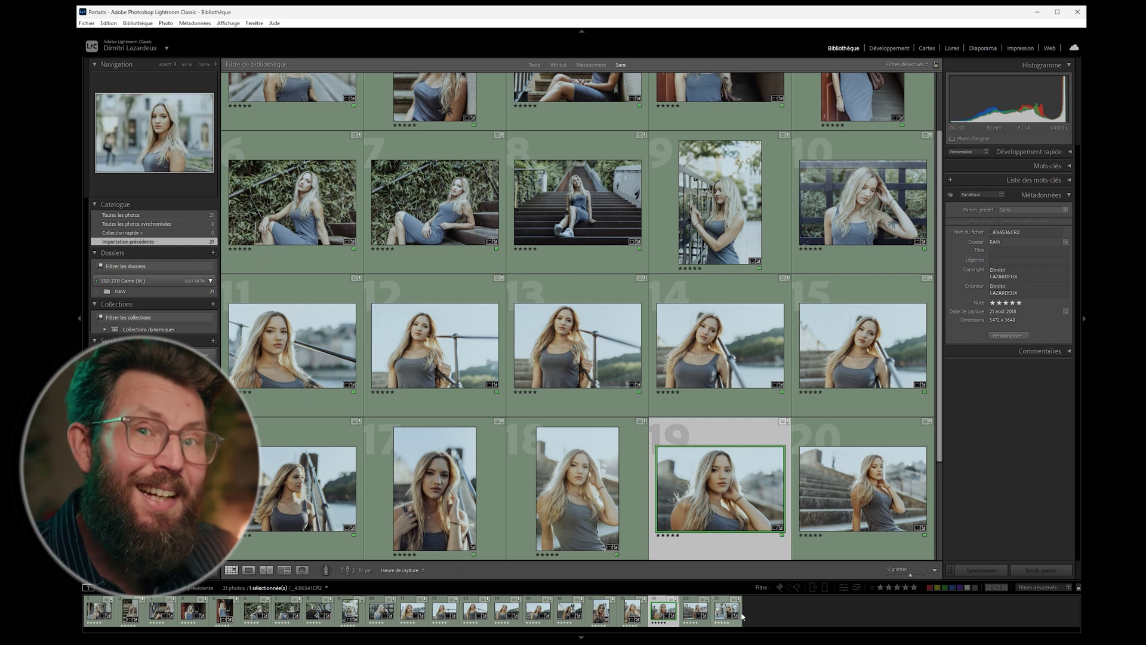
Step: Select all photos in the Lightroom Classic library and read their metadata from the files
click(723, 616)
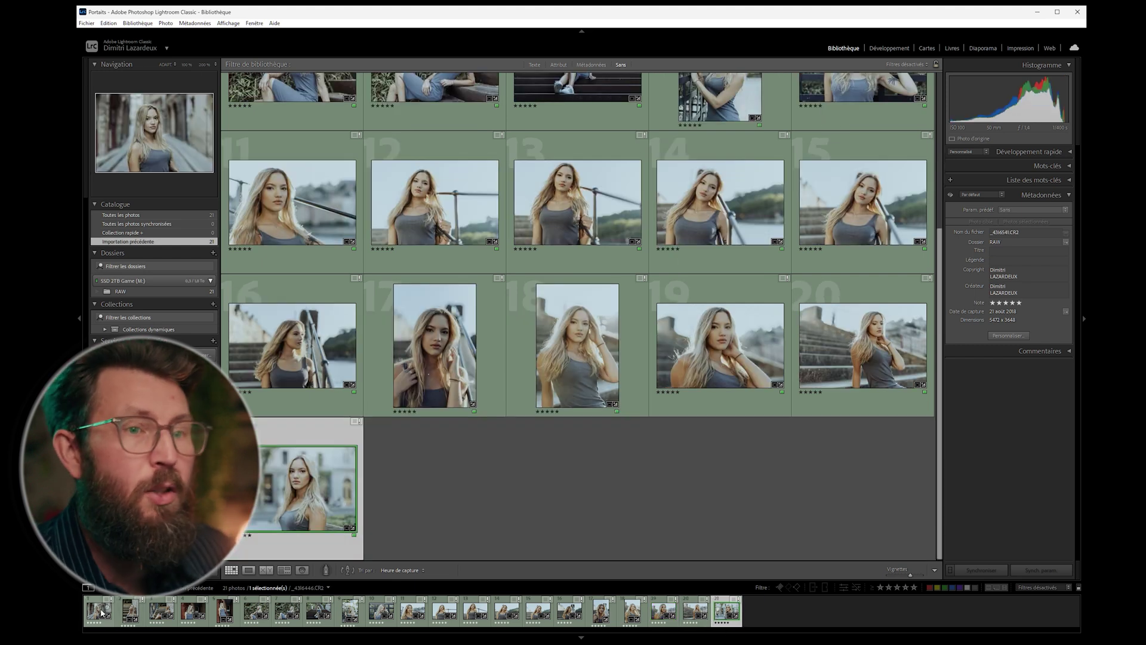
key(ctrl+a)
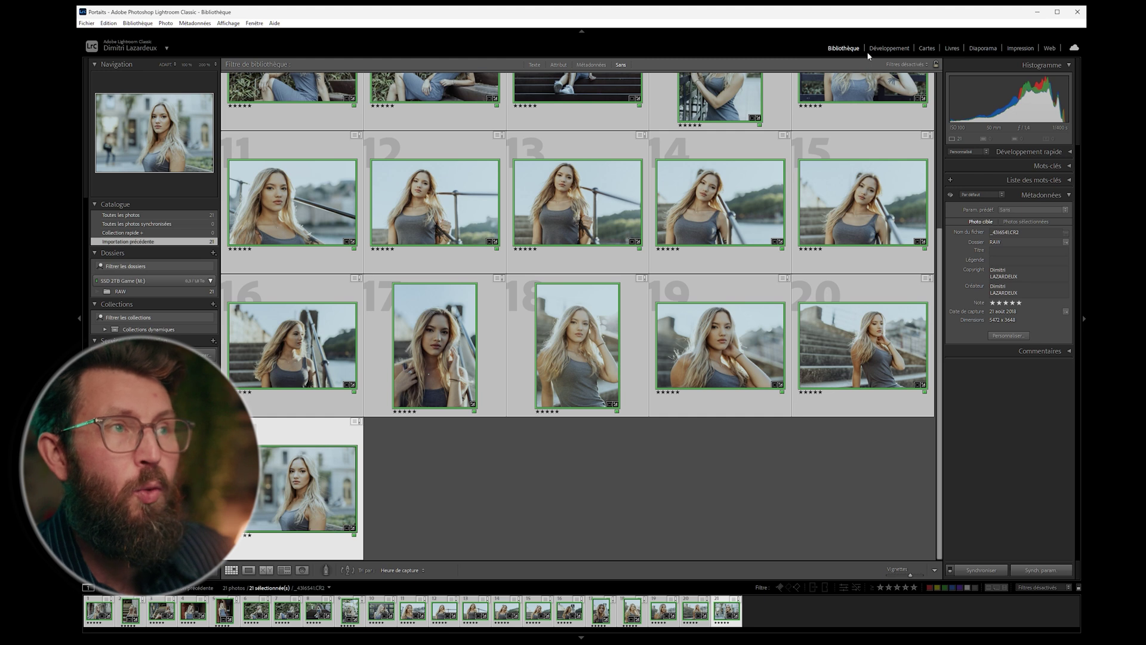
click(183, 24)
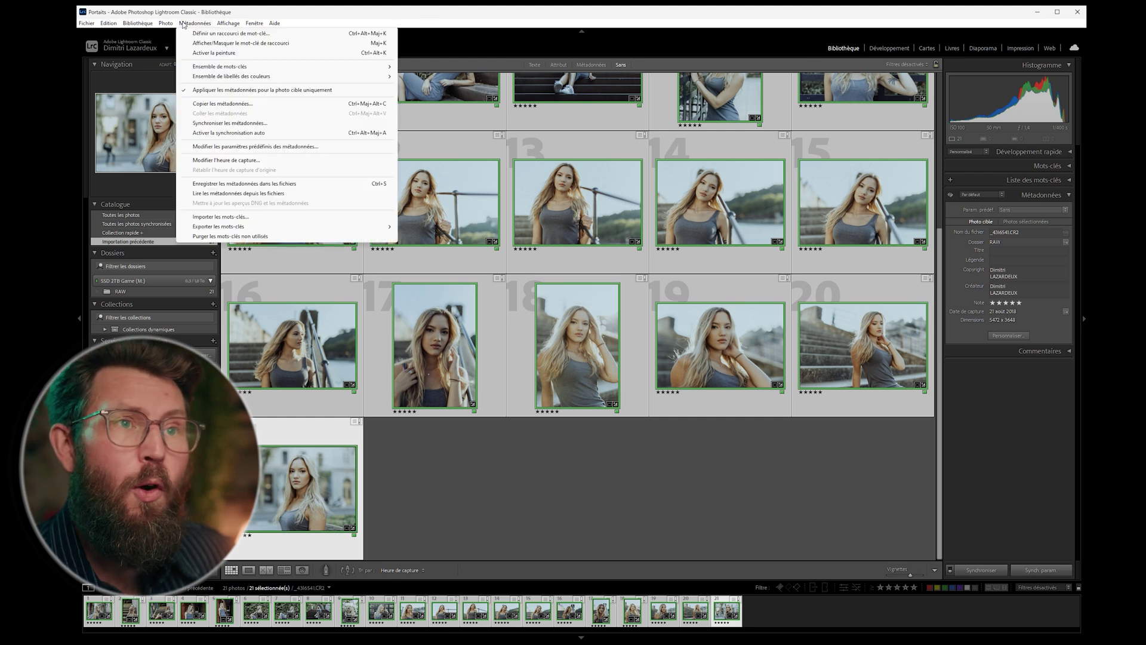
click(253, 193)
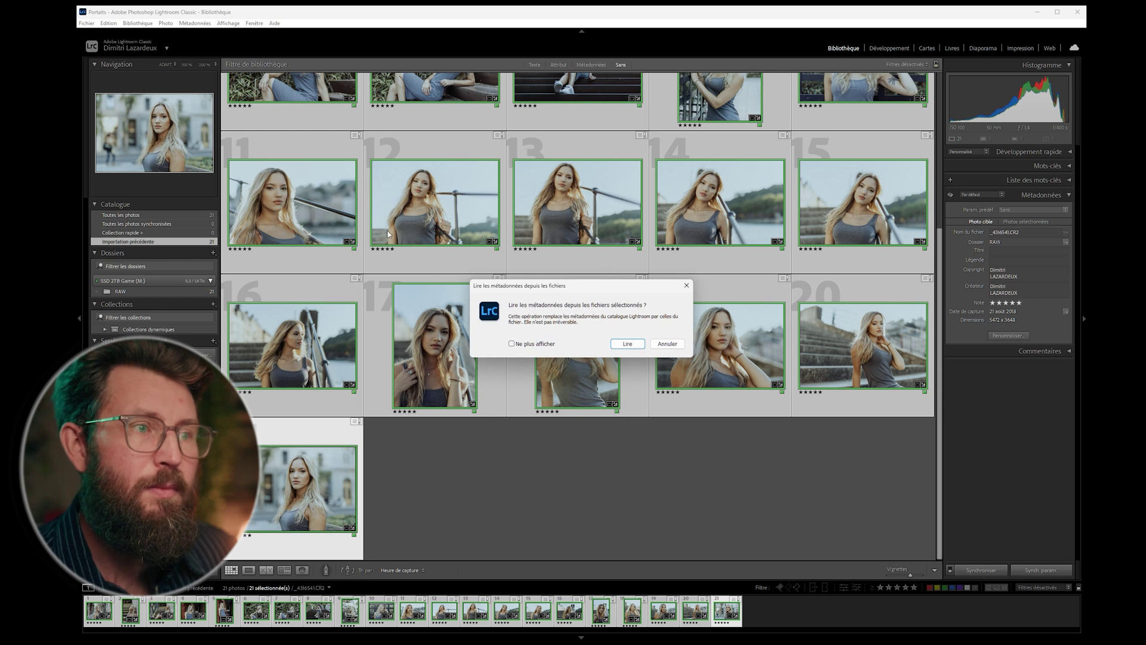
click(626, 344)
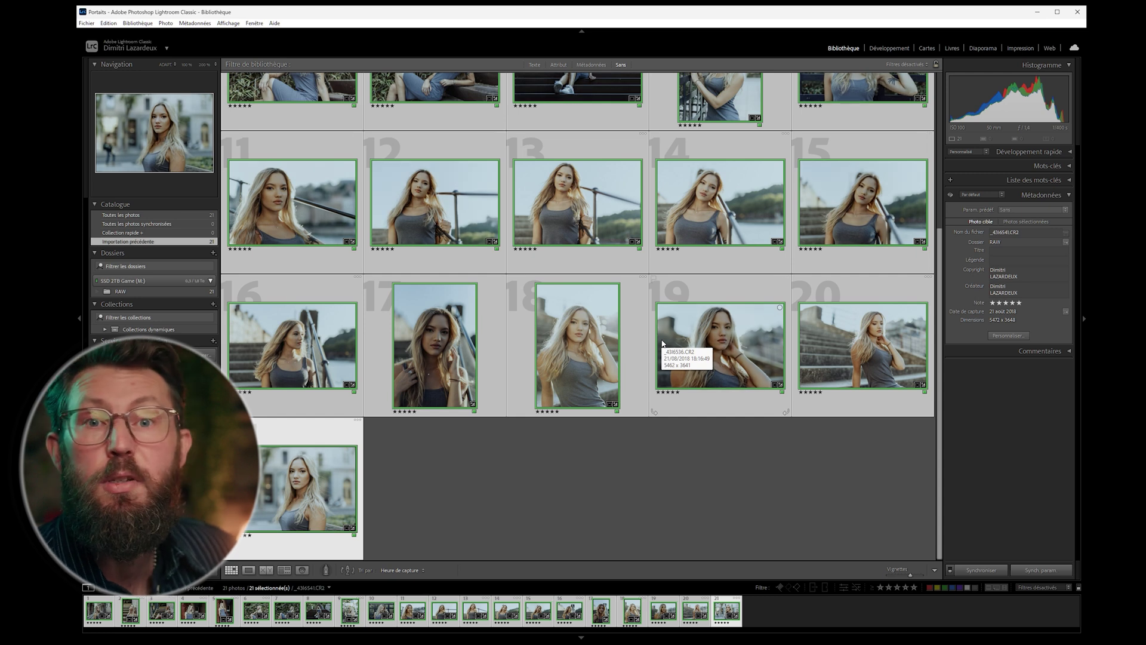
Step: Open the first portrait in the Develop module, reset its edits to see the original, and undo the reset
key(d)
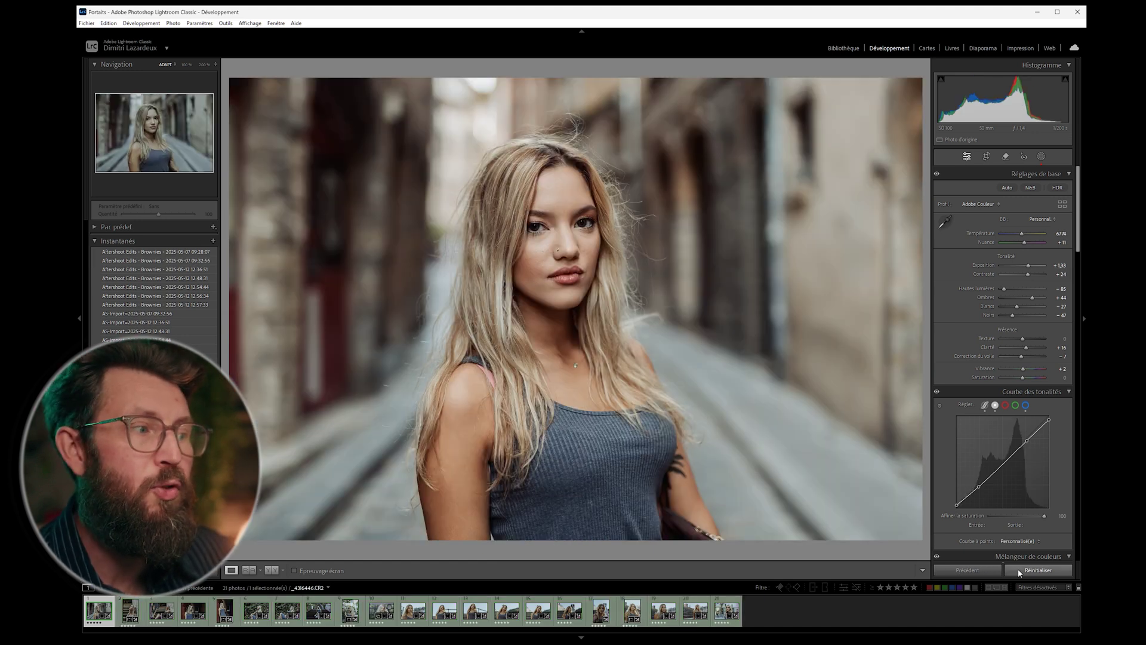
click(1019, 570)
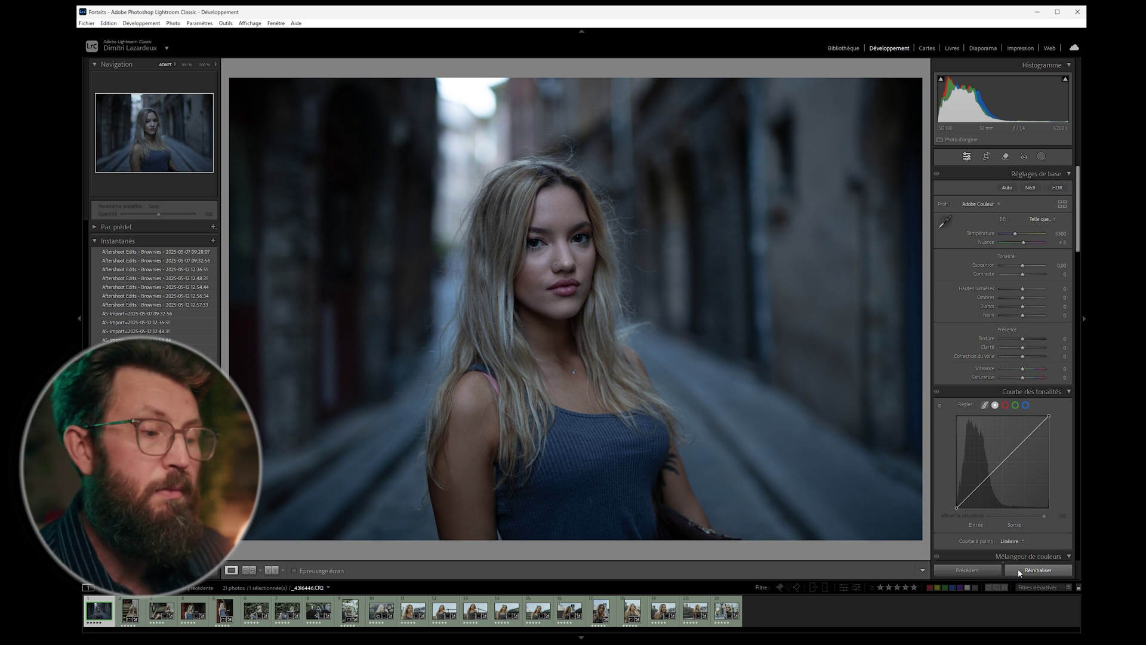
key(ctrl+z)
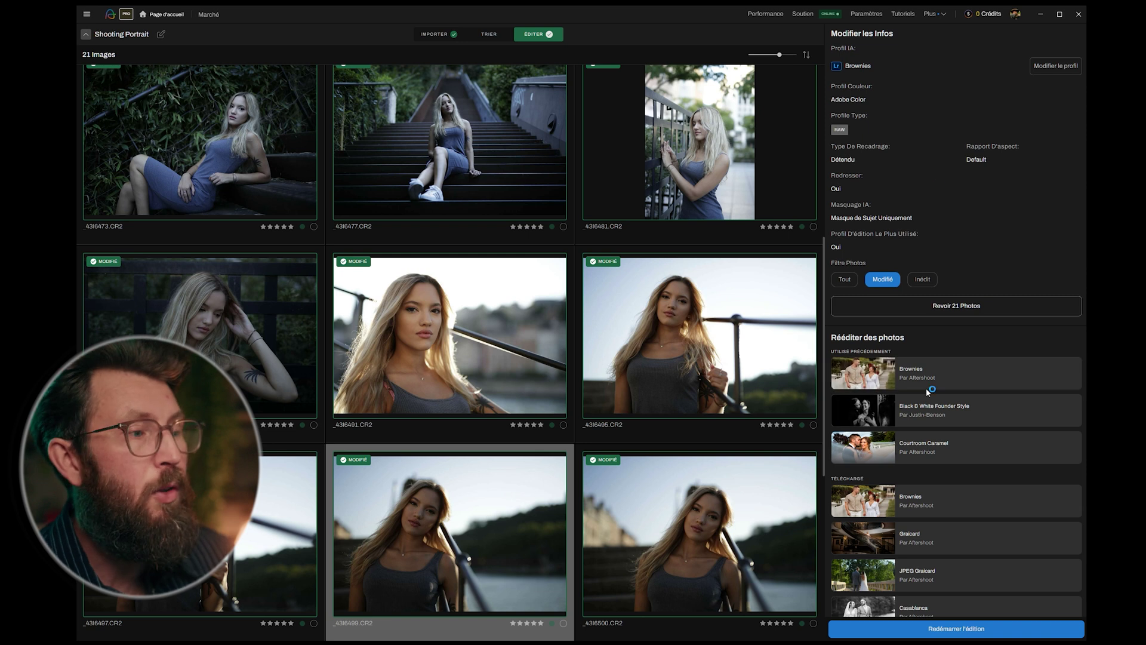
Step: Re-edit the five-star photos in Aftershoot with the Black & White Founder Style profile and AI masking set to subject mask with edits
click(933, 624)
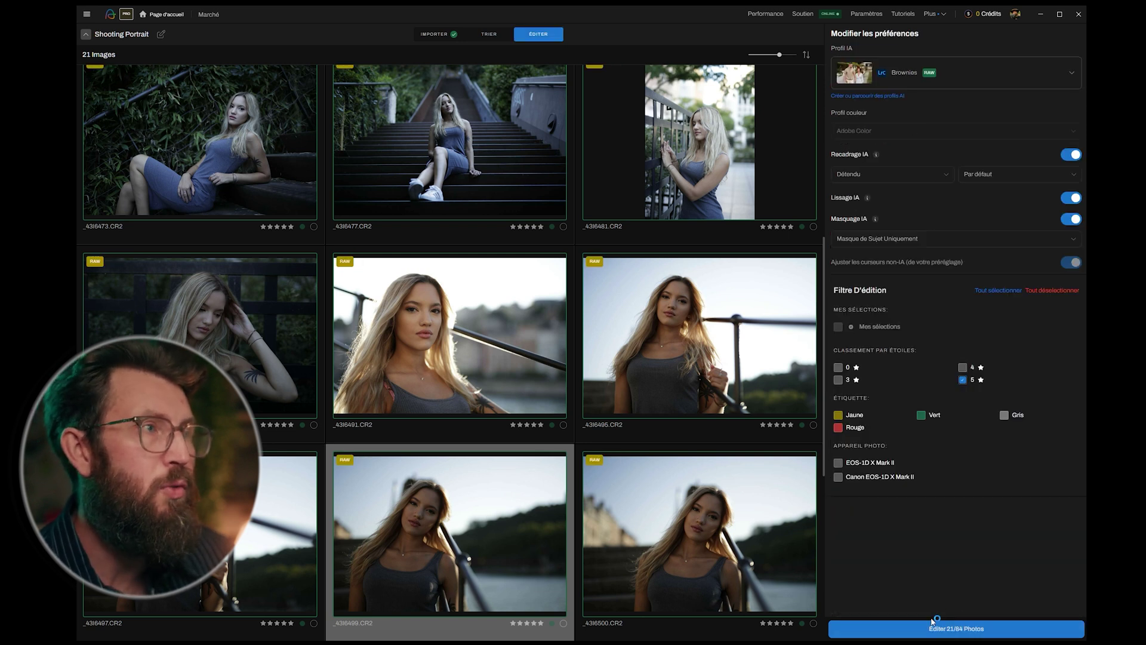
click(1051, 81)
click(972, 161)
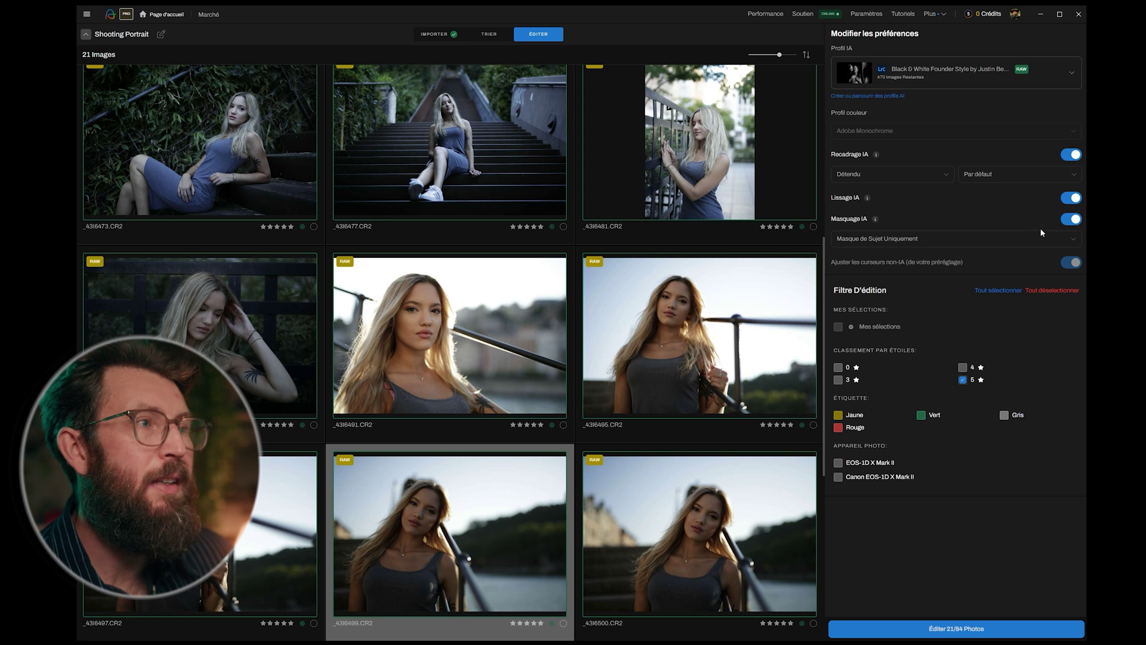
click(1059, 242)
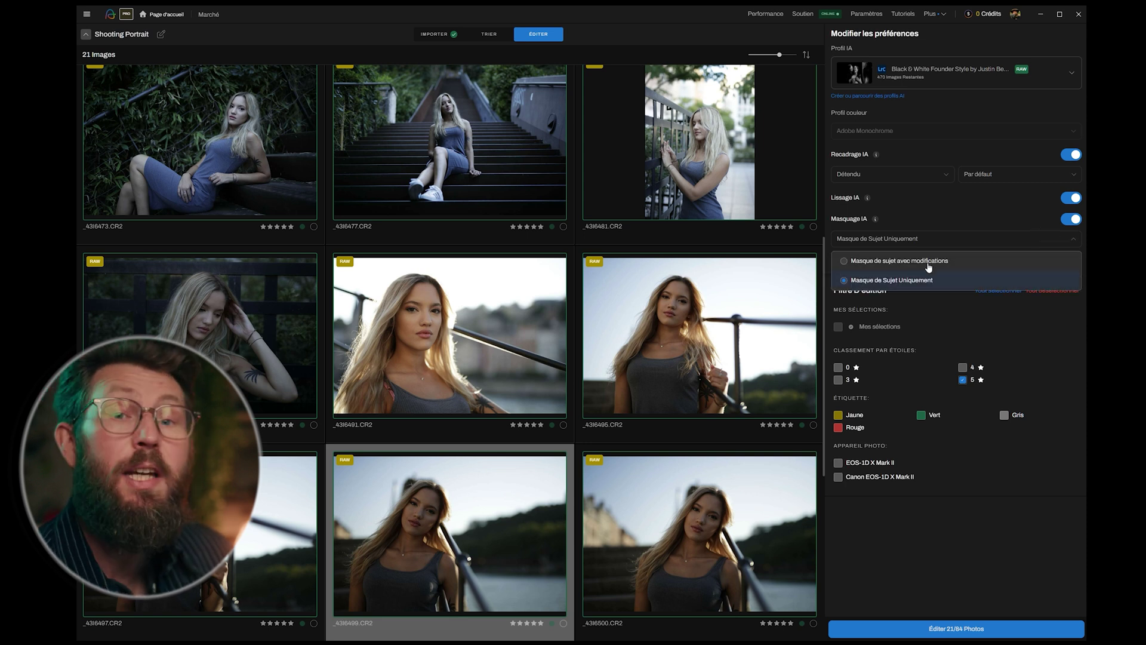
click(928, 267)
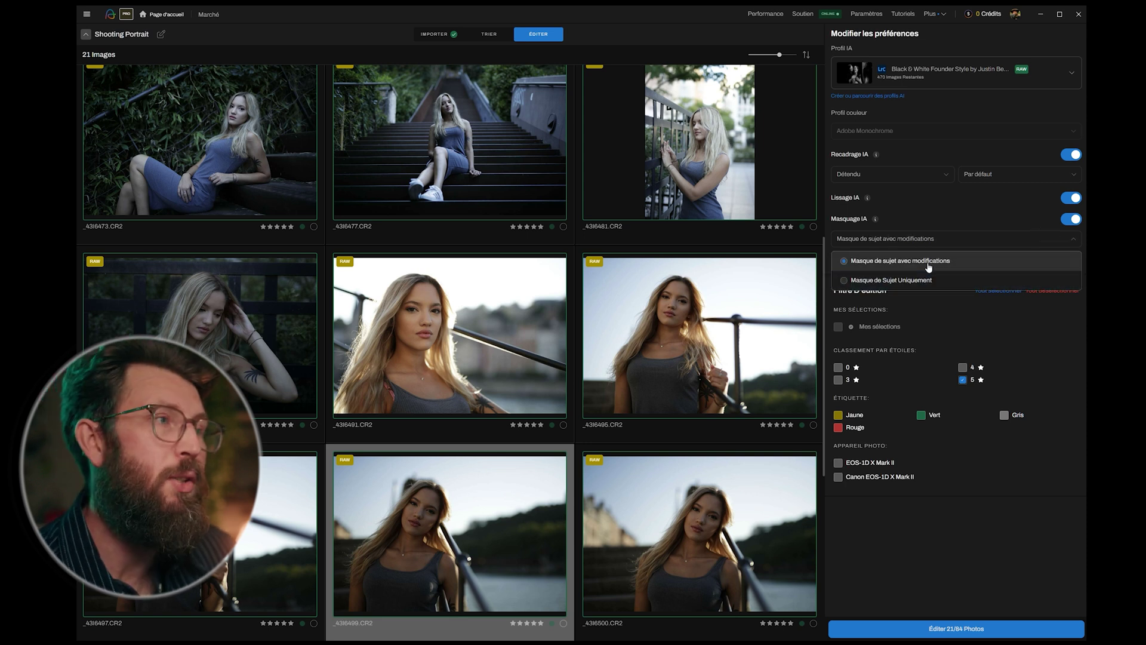
click(968, 635)
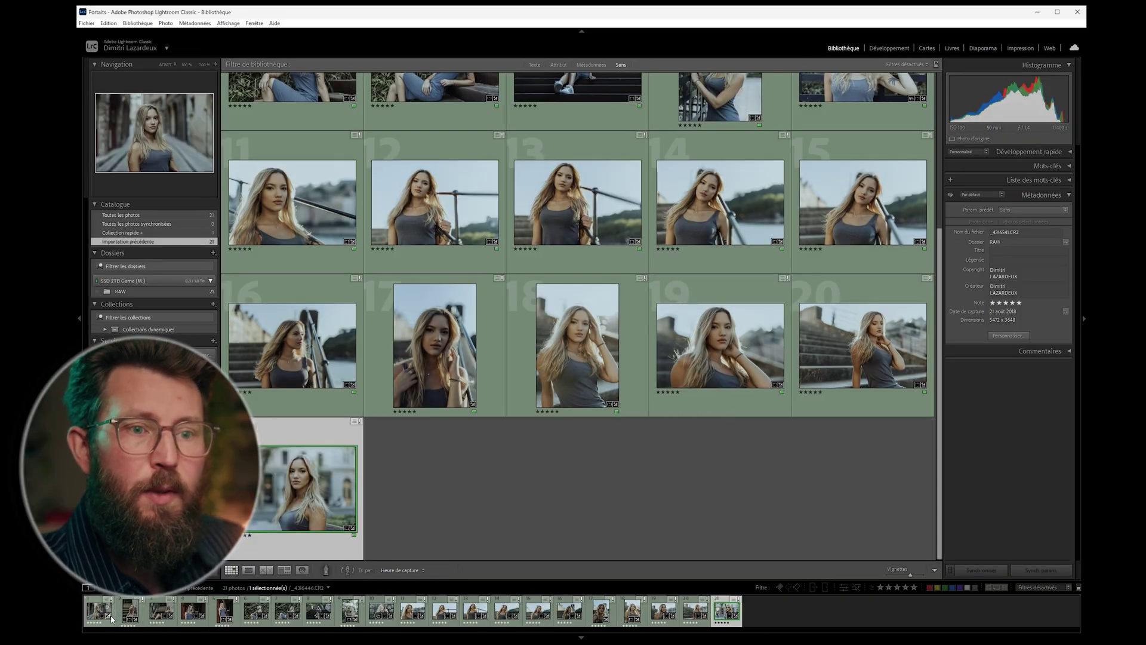
Step: Load the black-and-white edits in Lightroom Classic by reading metadata from the files for all photos
key(ctrl+a)
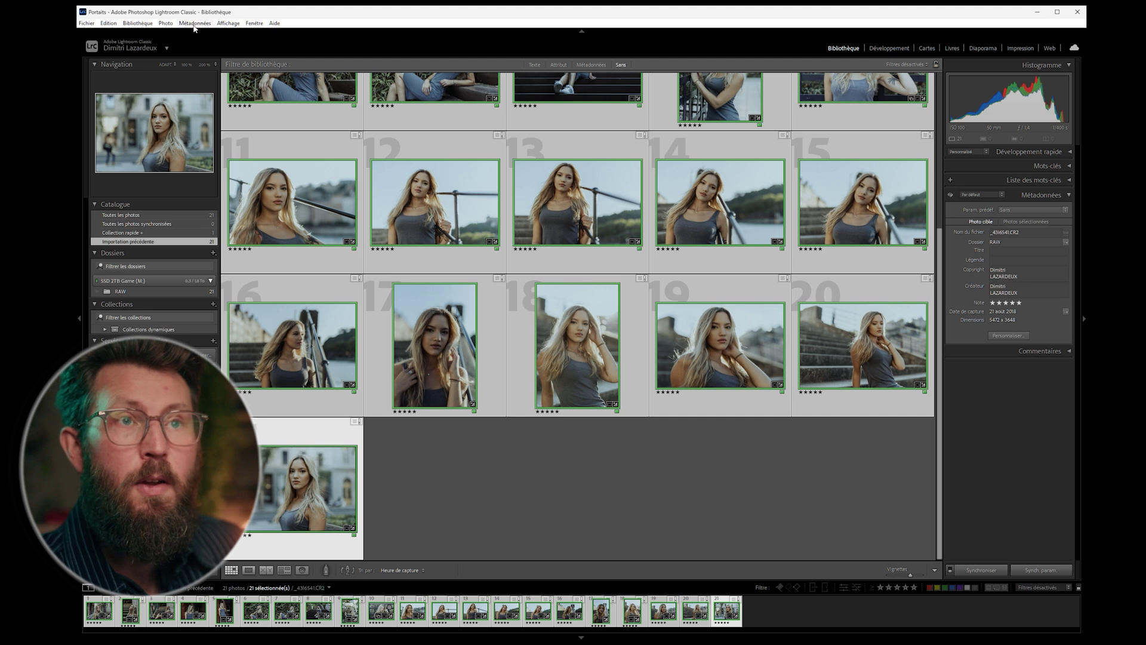
click(194, 24)
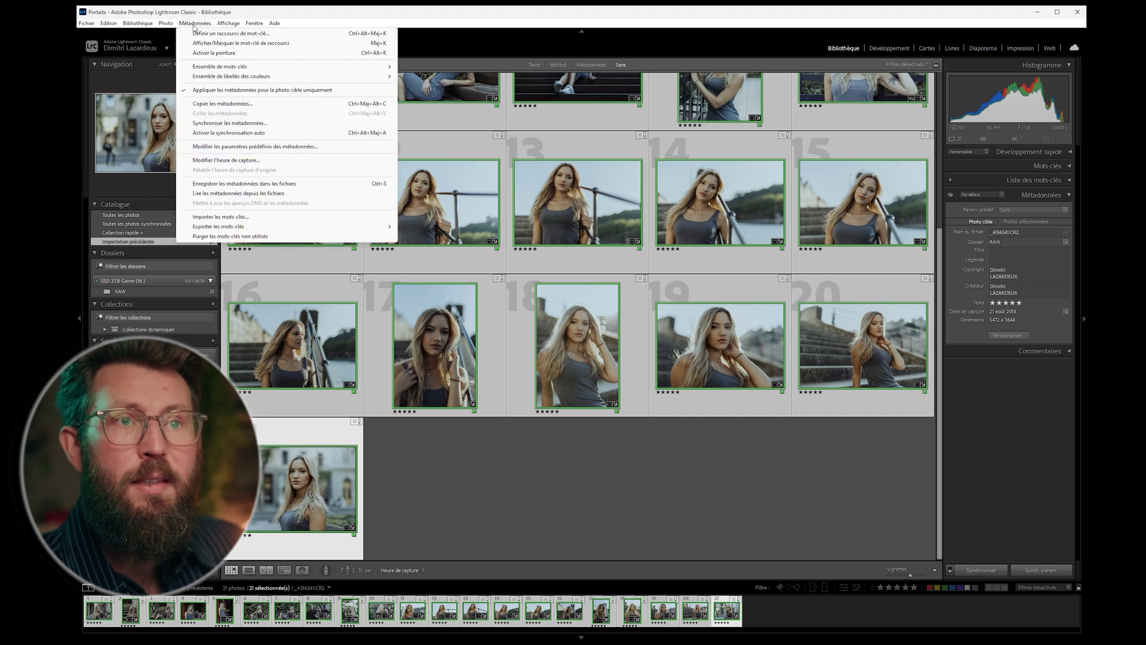
click(236, 193)
click(628, 345)
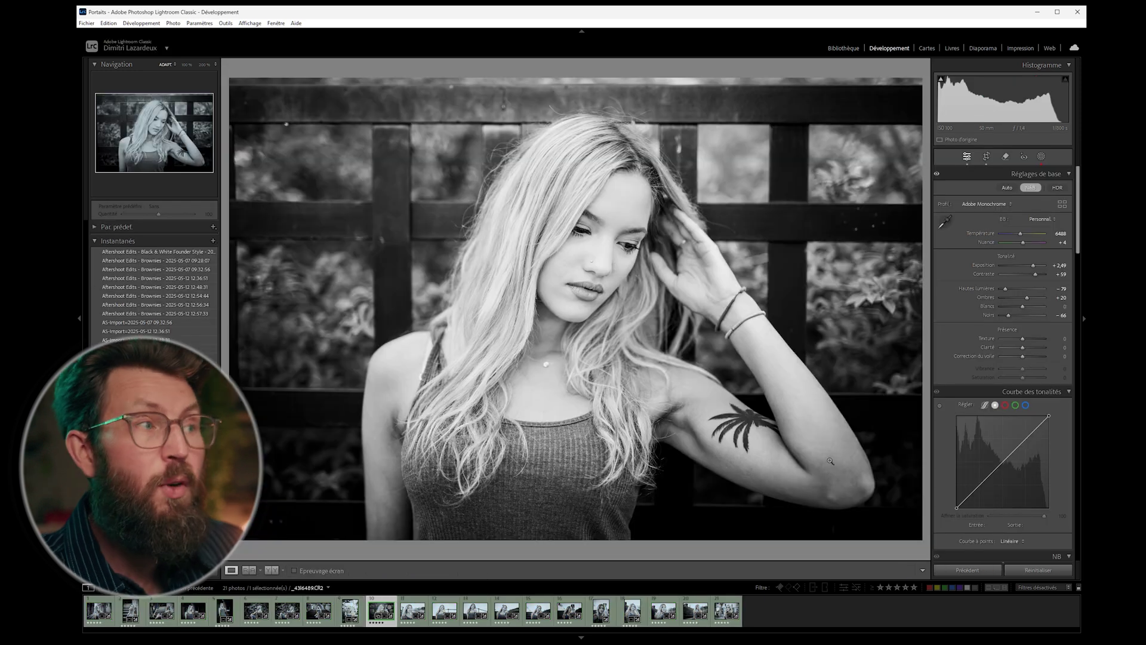
Step: Examine the Aftershoot subject mask and its adjustments on the black-and-white portrait in front of the wooden fence
click(1040, 156)
click(873, 103)
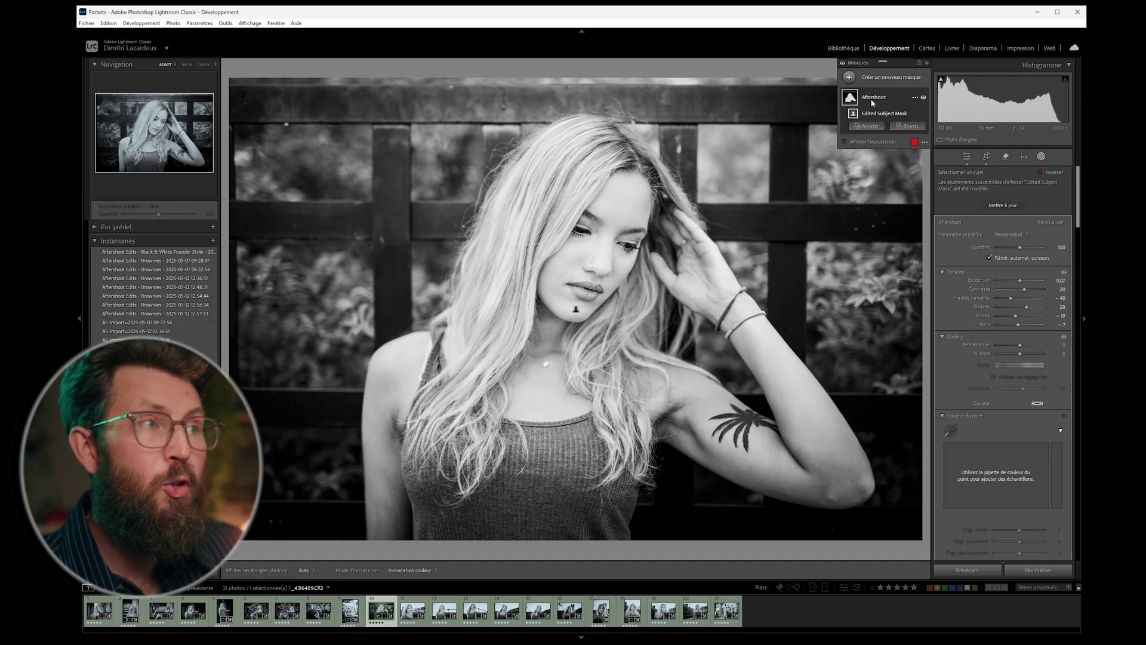
mouse_move(852, 100)
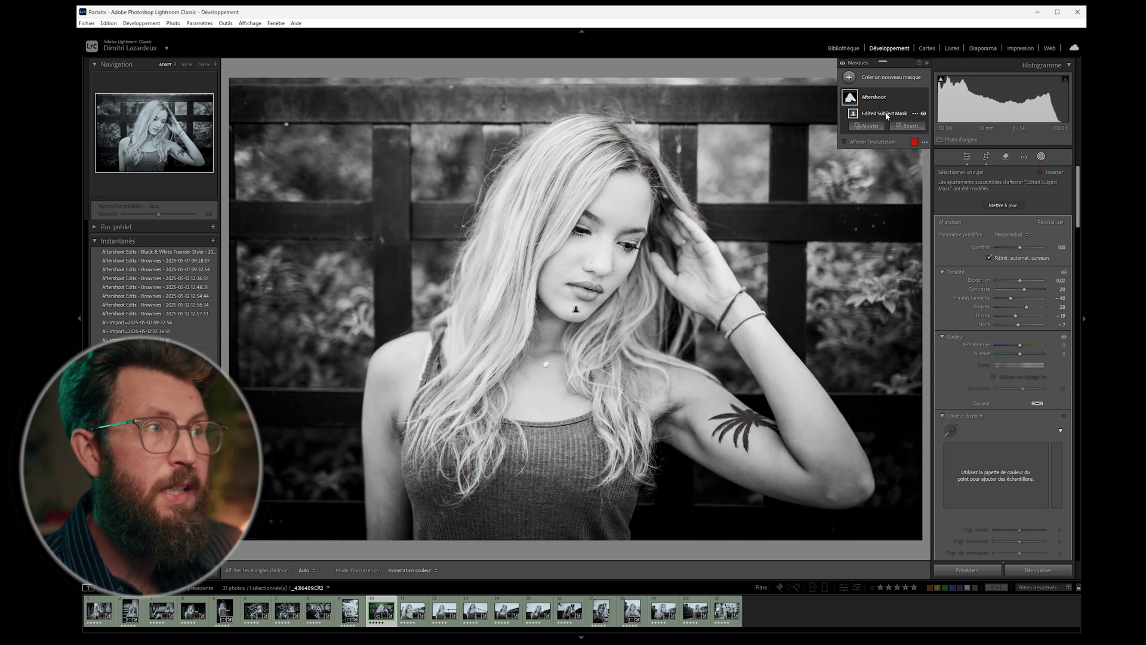
Step: Hide and show the Edited Subject Mask on the fence portrait to compare its effect
click(923, 113)
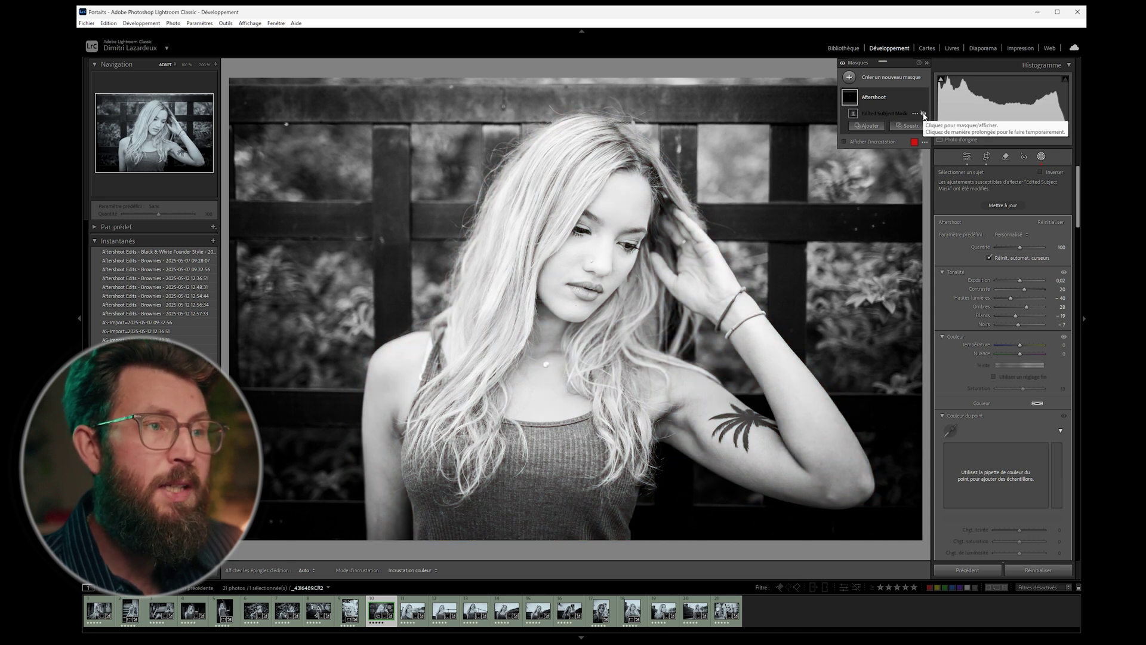
click(923, 113)
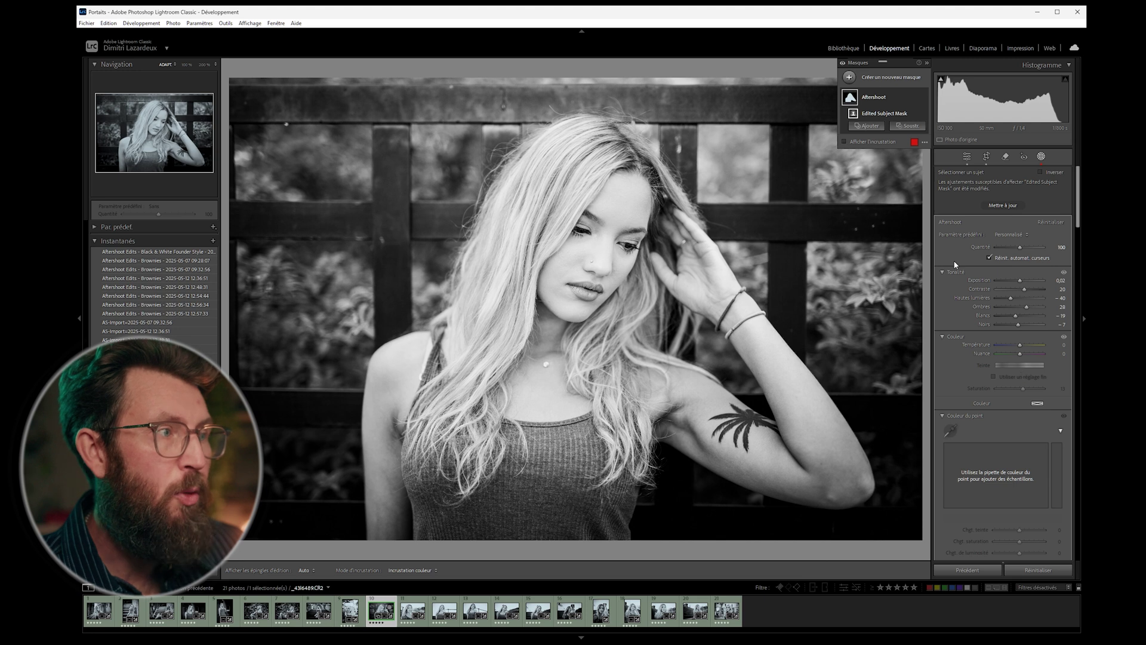
Step: Open the portrait on the stone steps and toggle its Aftershoot subject mask off and on to compare the effect
click(695, 610)
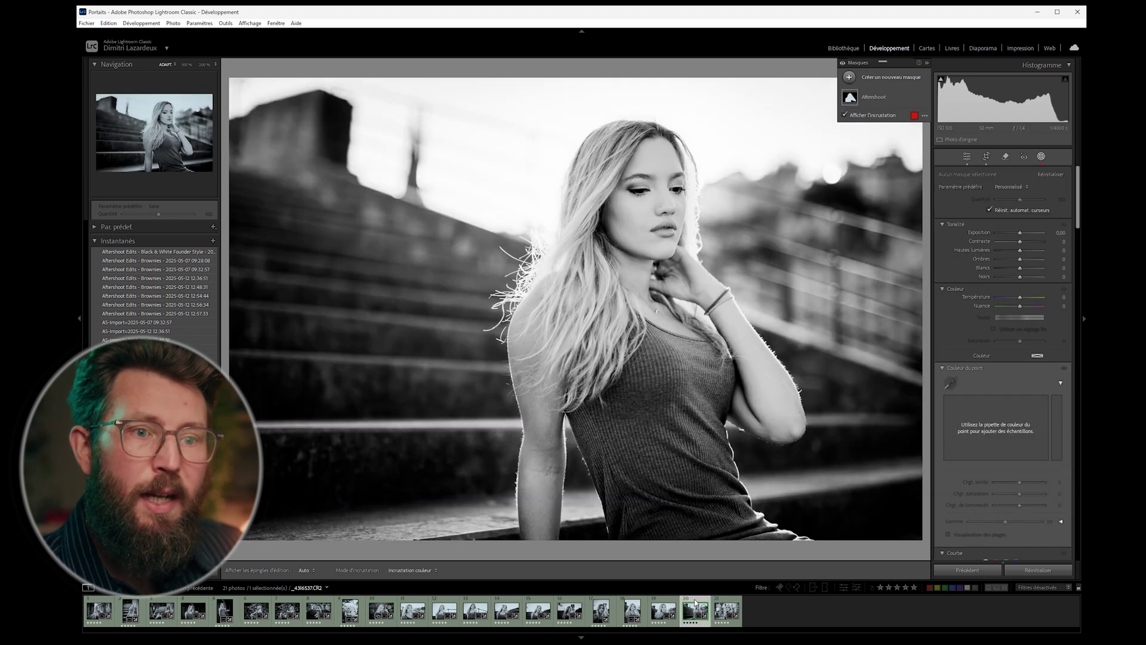
click(876, 98)
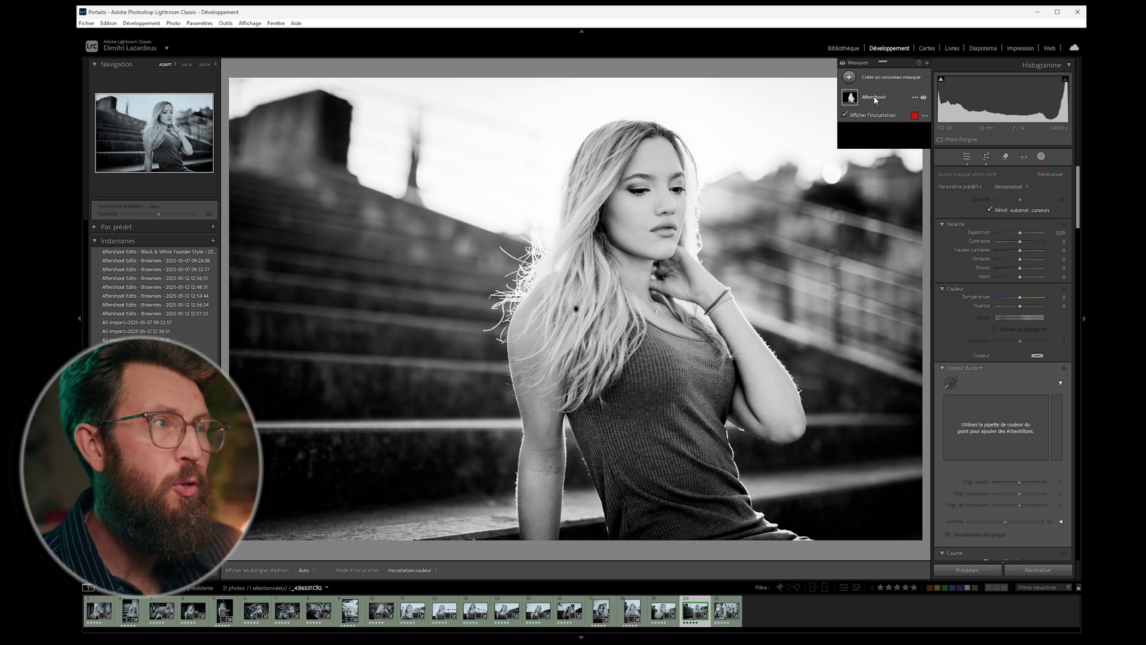
click(923, 114)
click(923, 114)
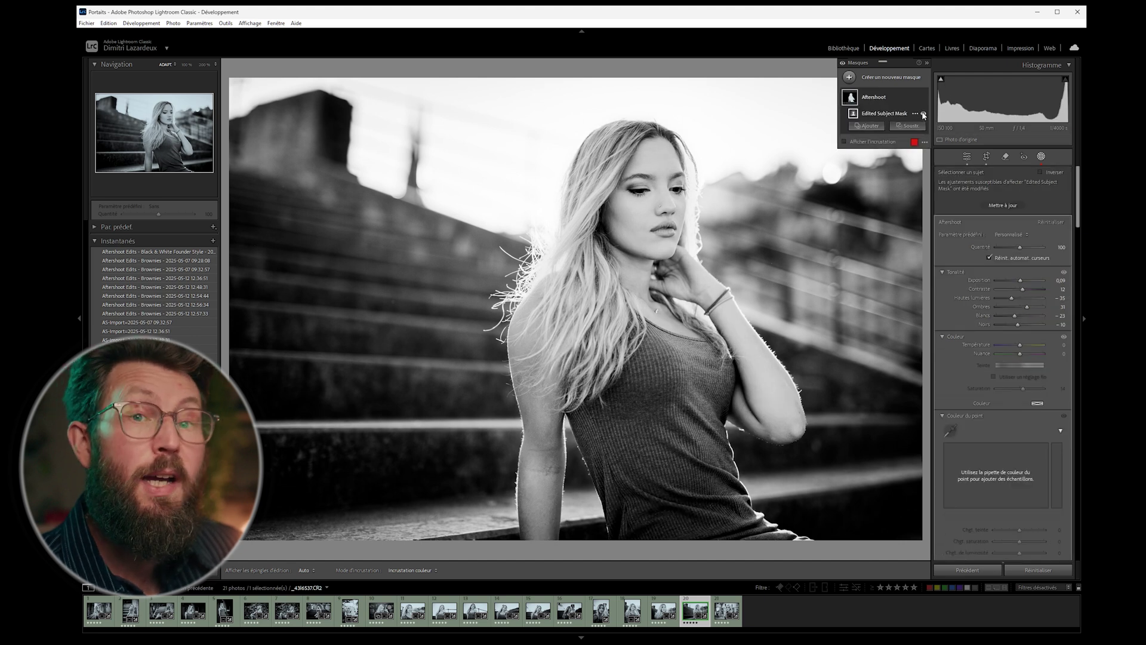
click(923, 114)
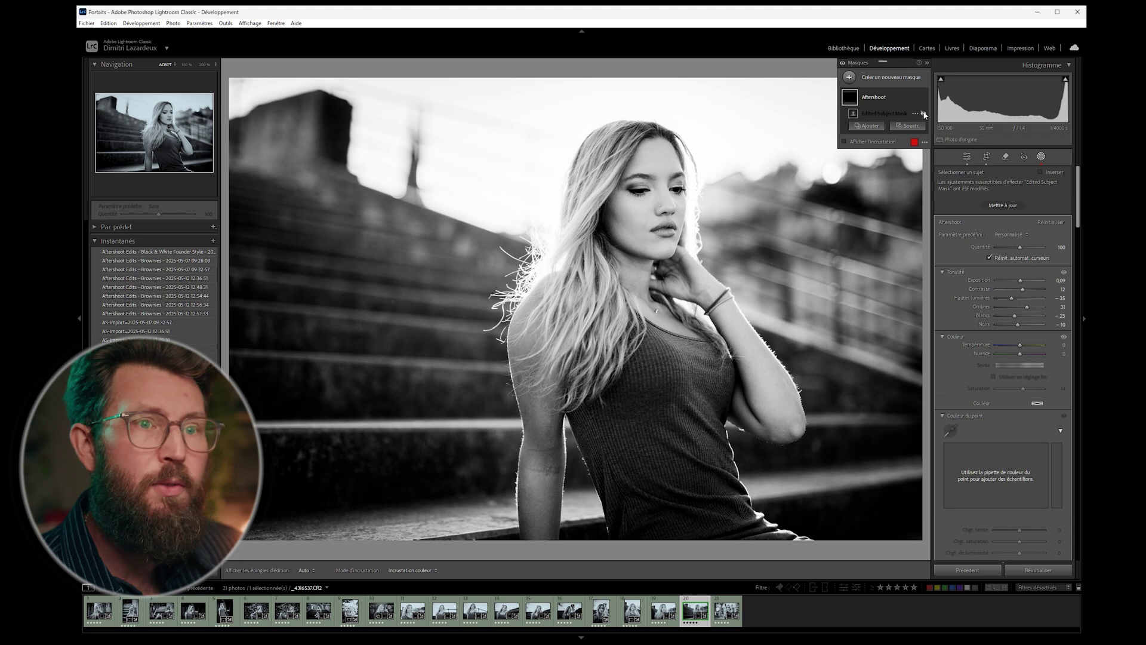
click(924, 115)
Step: Reset all edits on the stone steps portrait to see the original, and undo the reset
click(1035, 571)
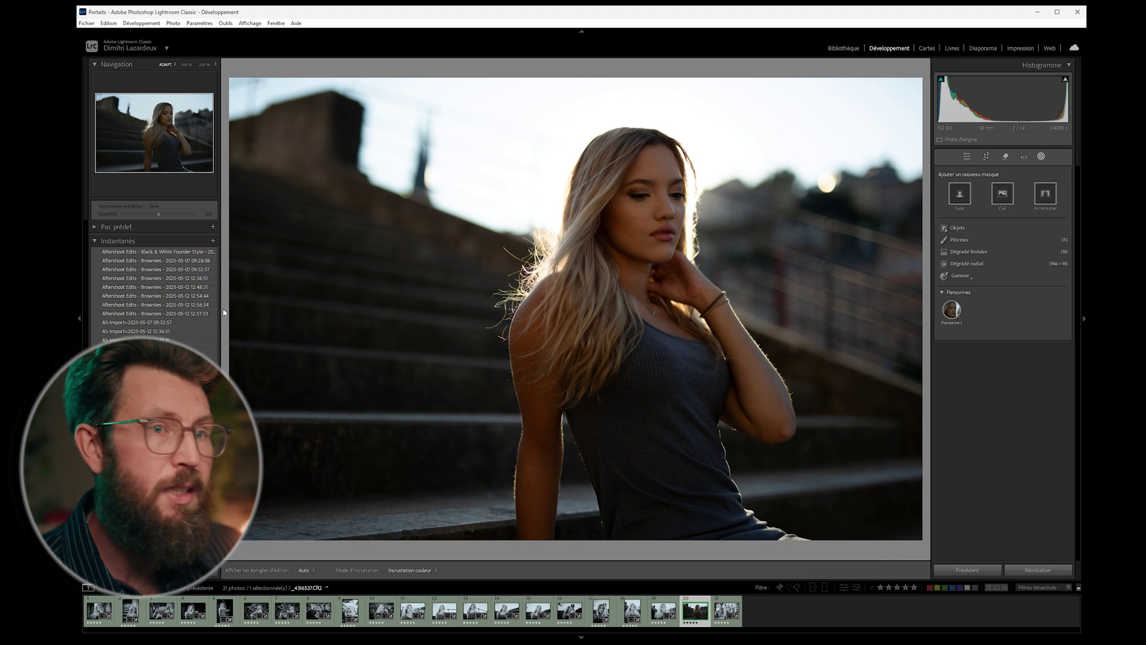
click(173, 278)
key(ctrl+z)
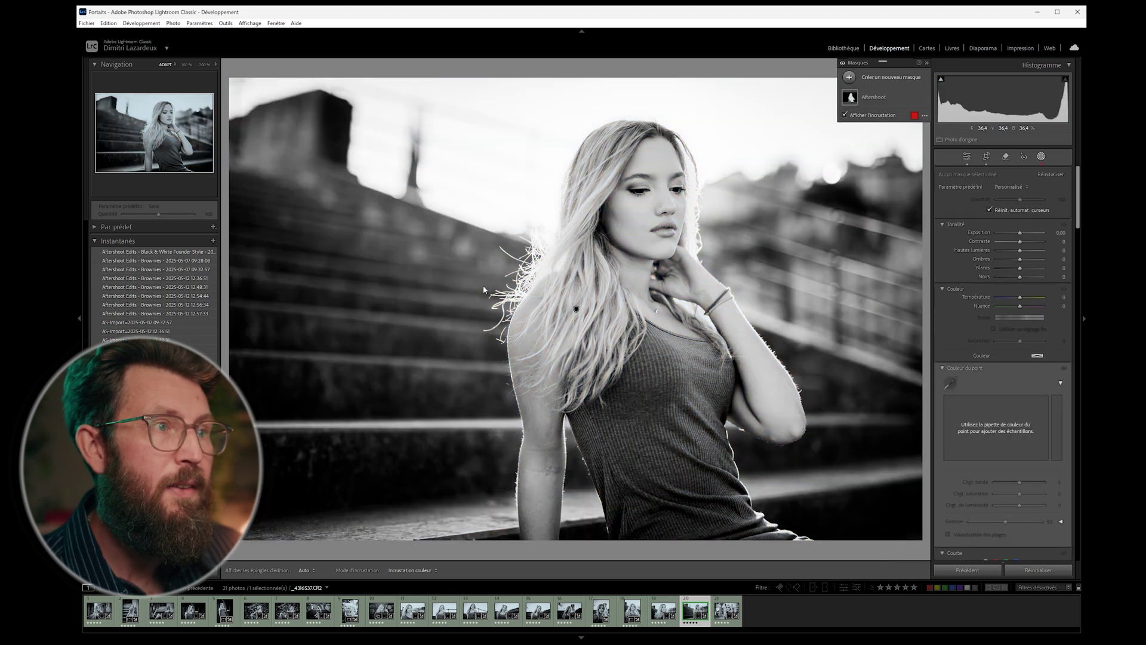
Step: Select the Aftershoot mask again and check the stone steps portrait with its Edited Subject Mask hidden and shown
click(892, 99)
click(923, 113)
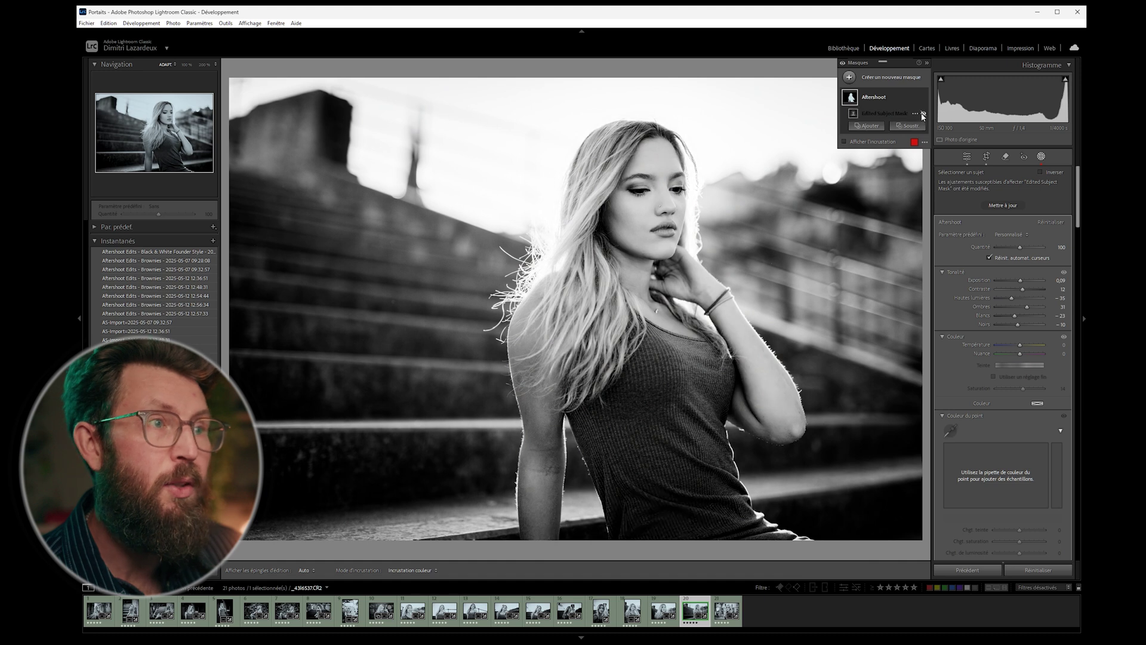
click(923, 113)
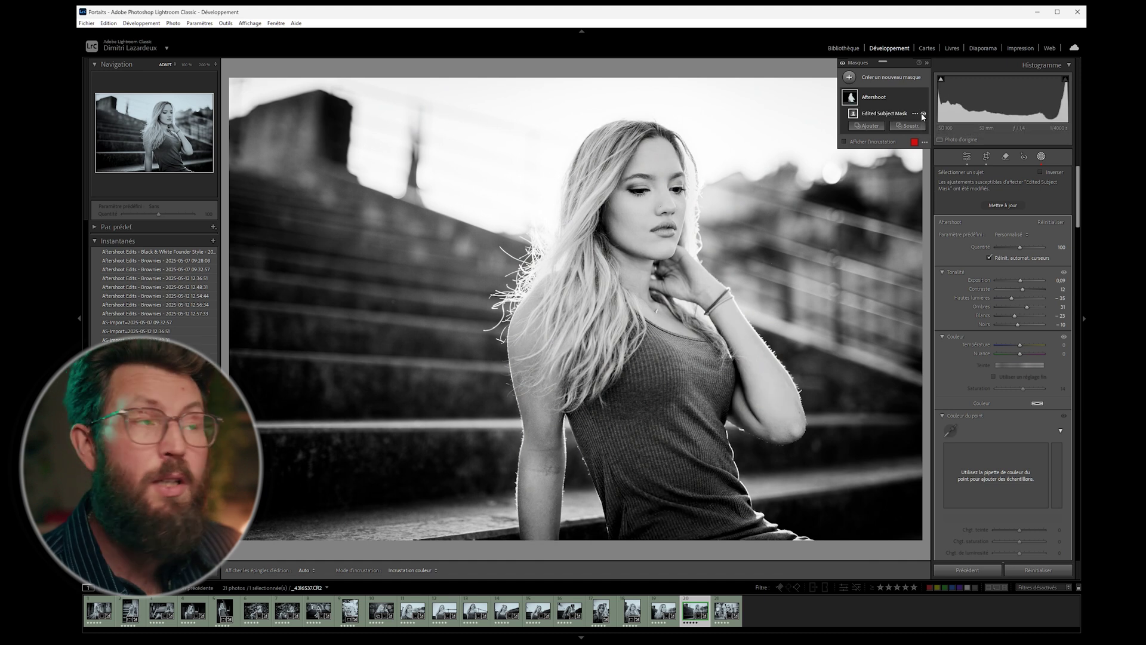
click(168, 252)
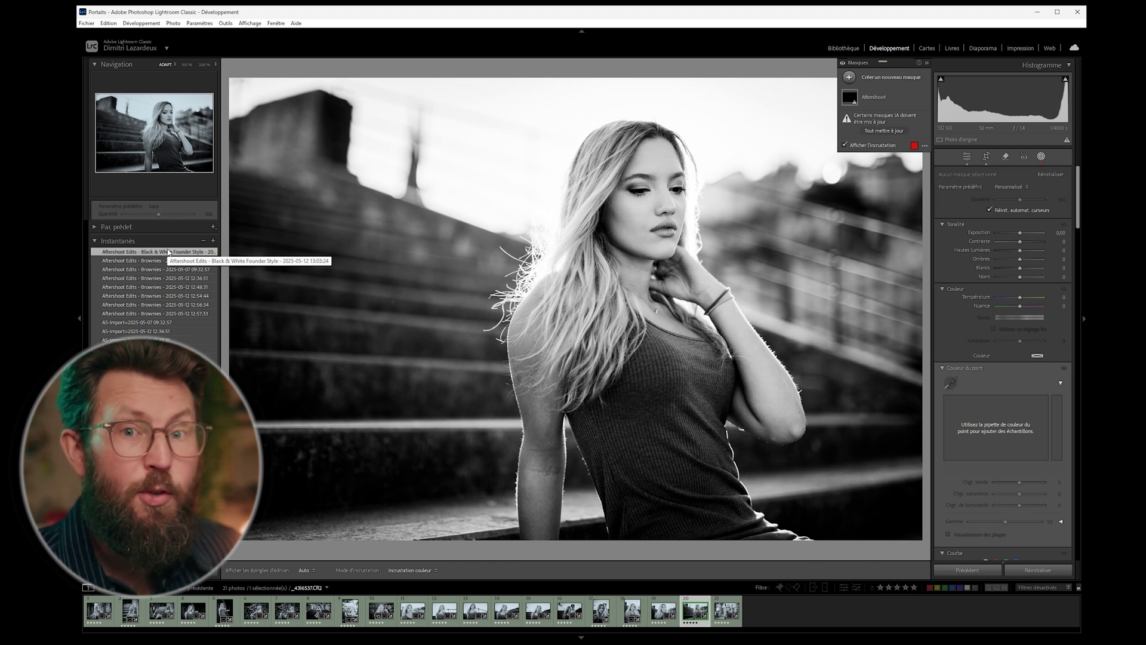
click(168, 261)
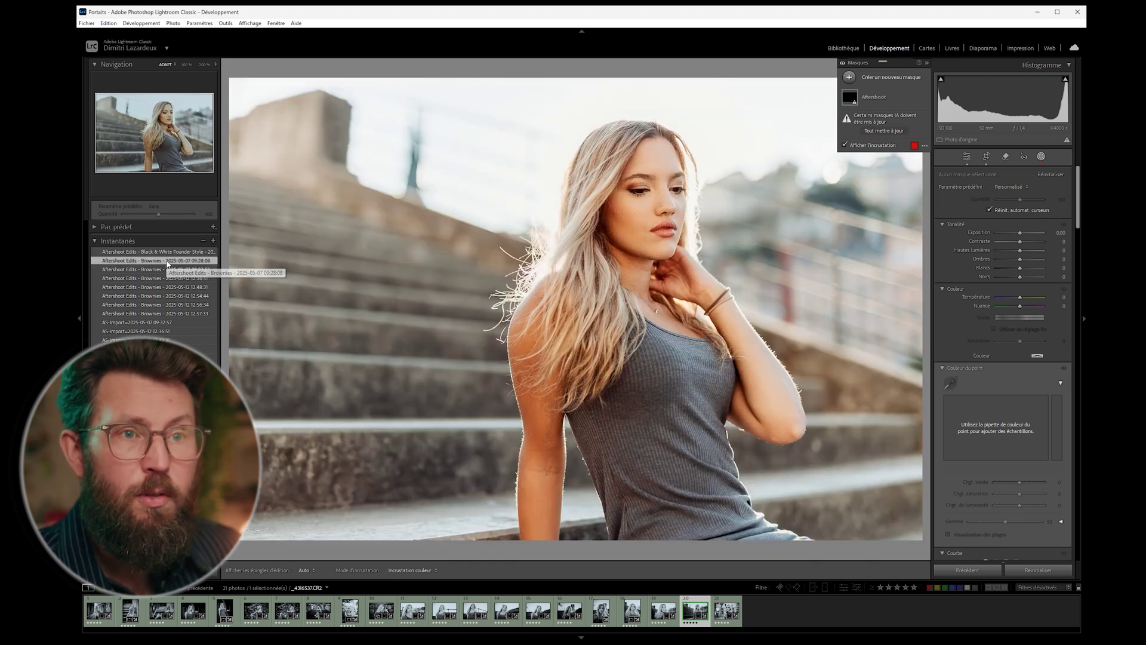